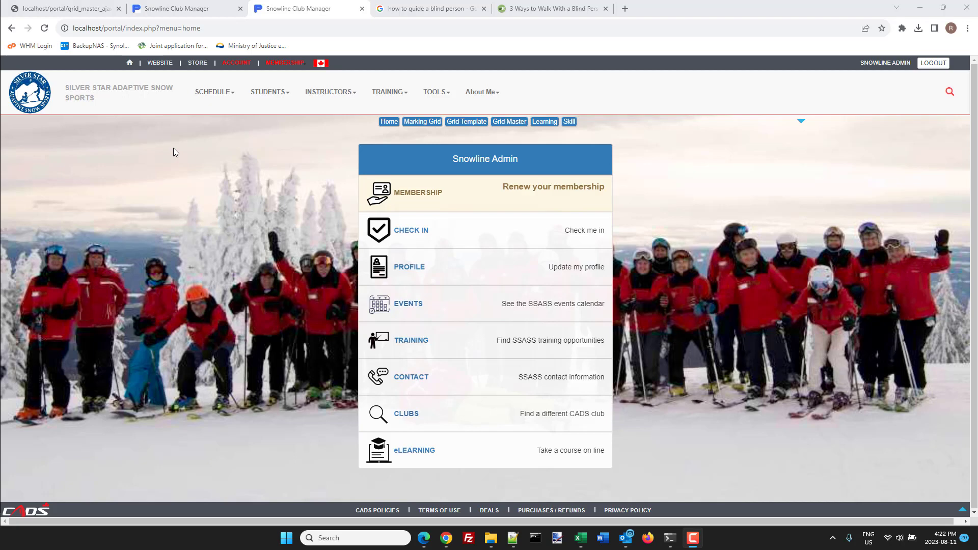
Step: Open the CADS Module Ski Level 2 VI event from the training event list for season 22/23
left_click(384, 95)
left_click(385, 131)
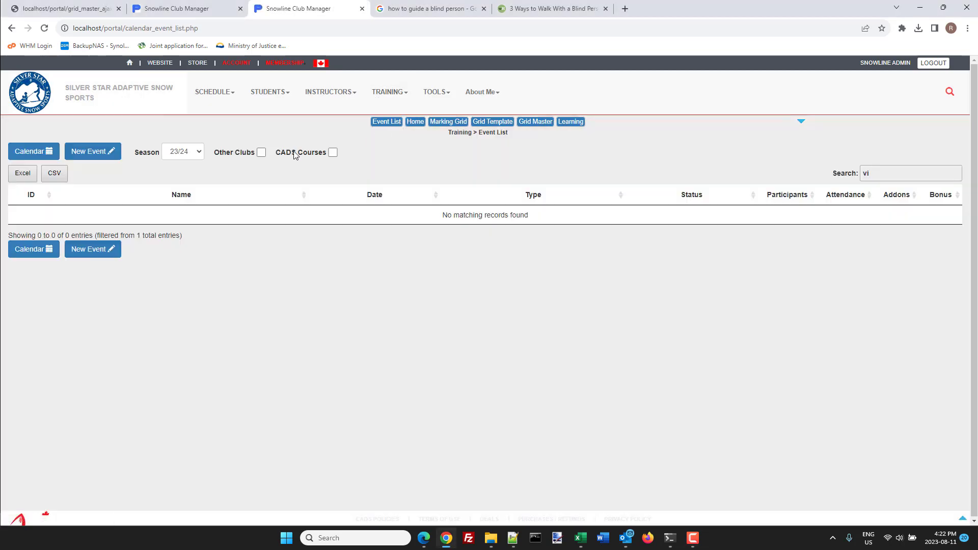
left_click(199, 157)
left_click(179, 190)
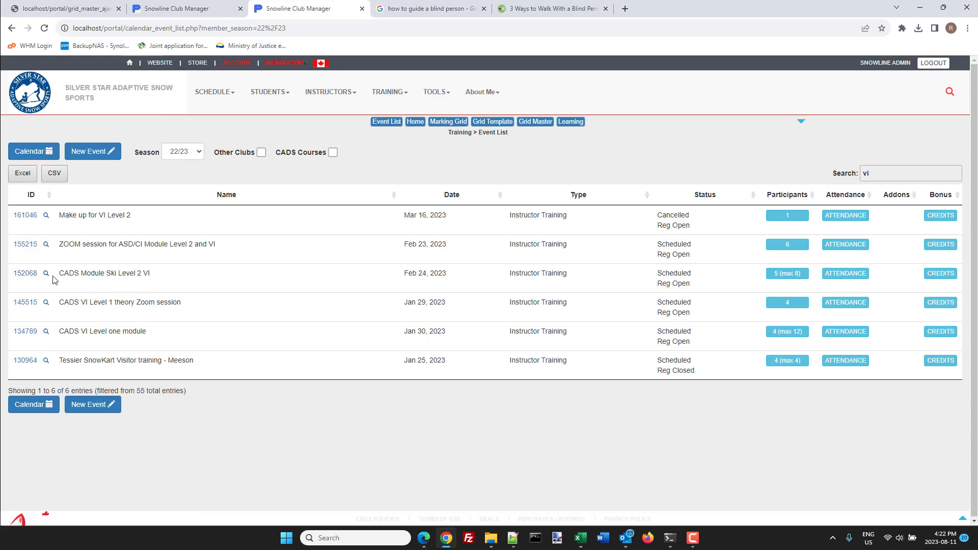
left_click(25, 275)
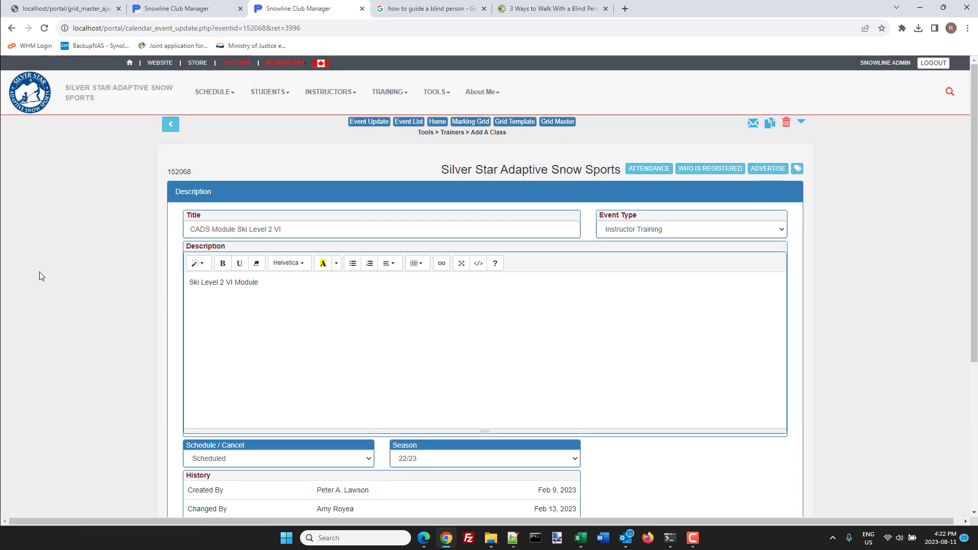
Step: Review the event's fees, CADS level and credits settings, including sanction pricing and membership requirements
scroll(39, 271, "down", 5)
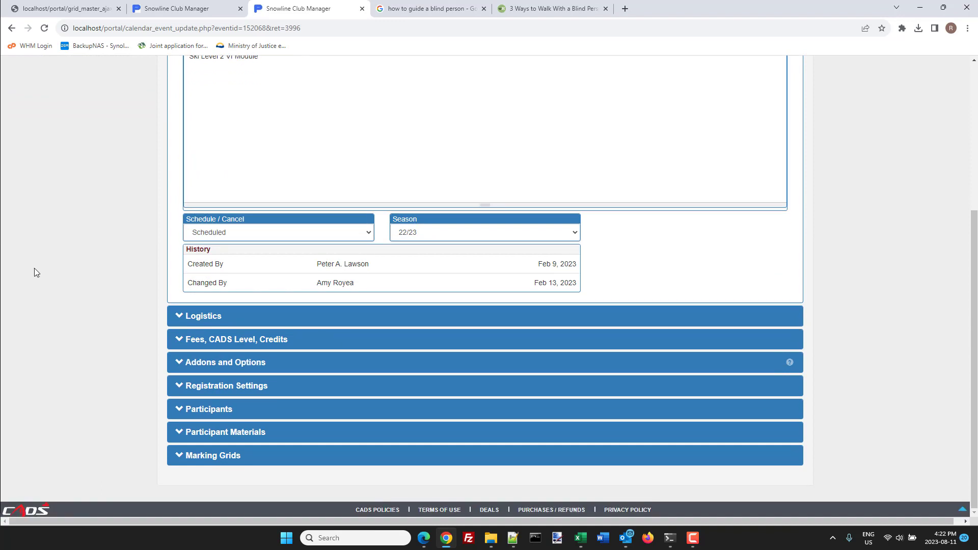
left_click(217, 340)
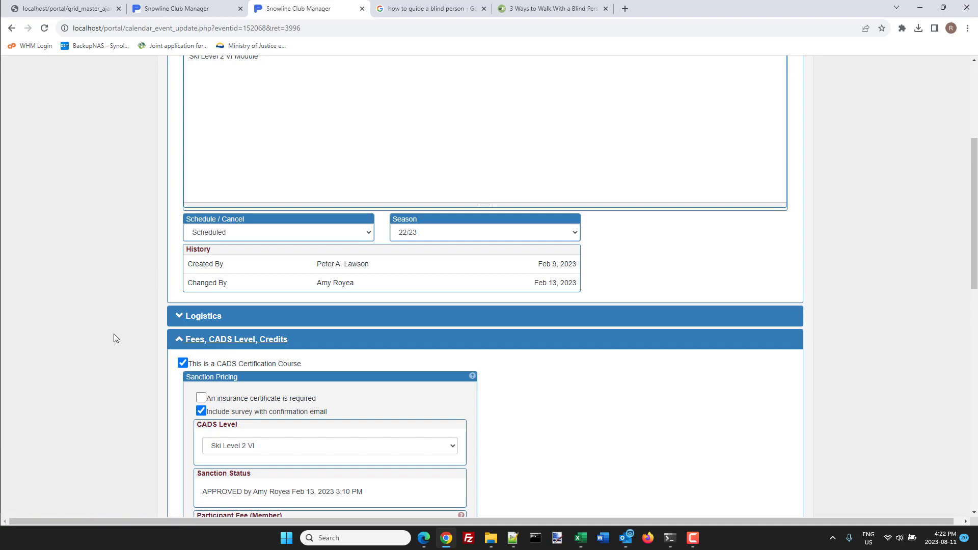
scroll(114, 337, "down", 2)
scroll(113, 335, "down", 2)
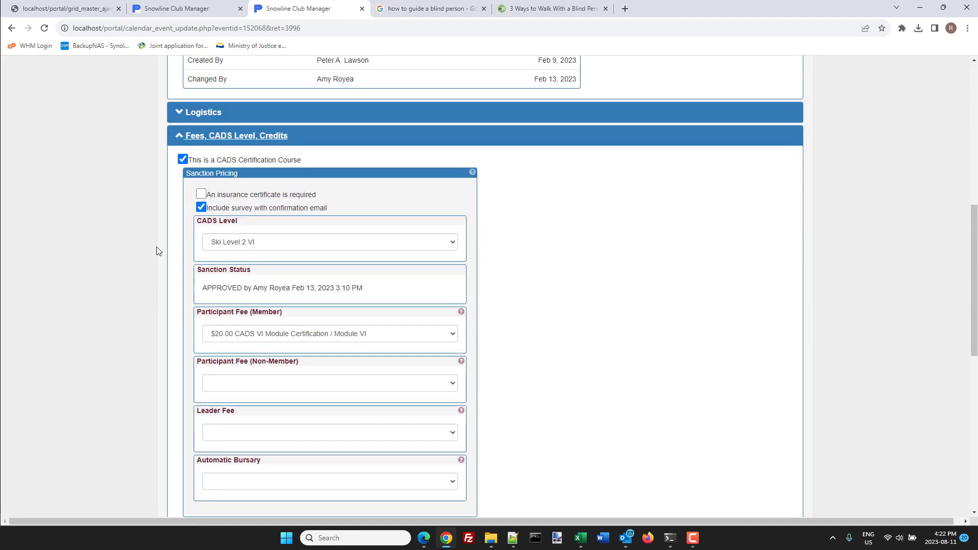
scroll(153, 245, "down", 2)
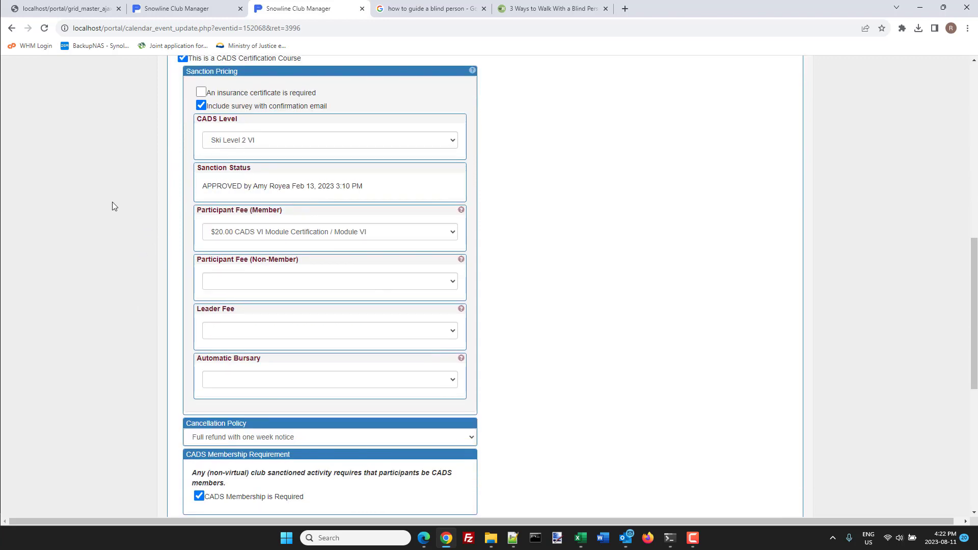
scroll(112, 206, "down", 7)
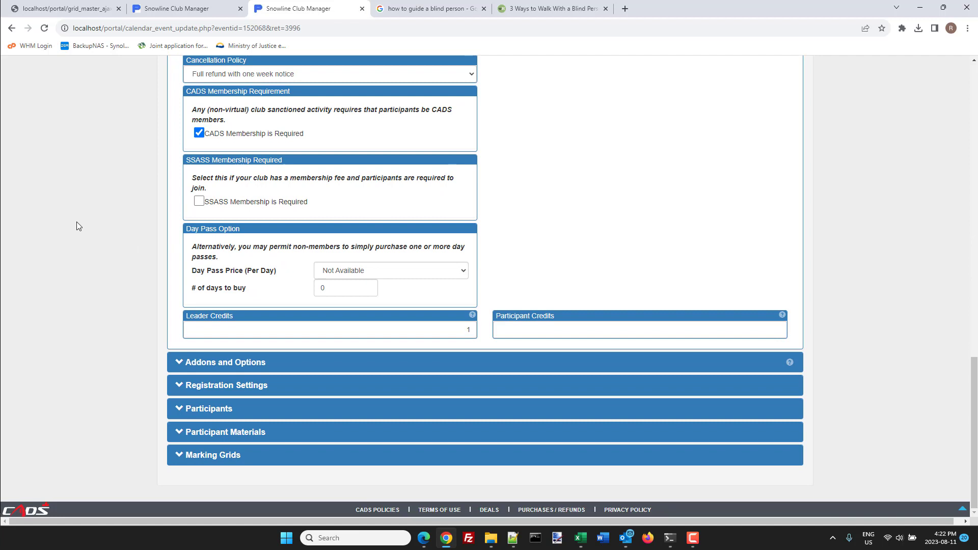
Step: Open the event's interactive marking grid and show its list of candidates
left_click(207, 456)
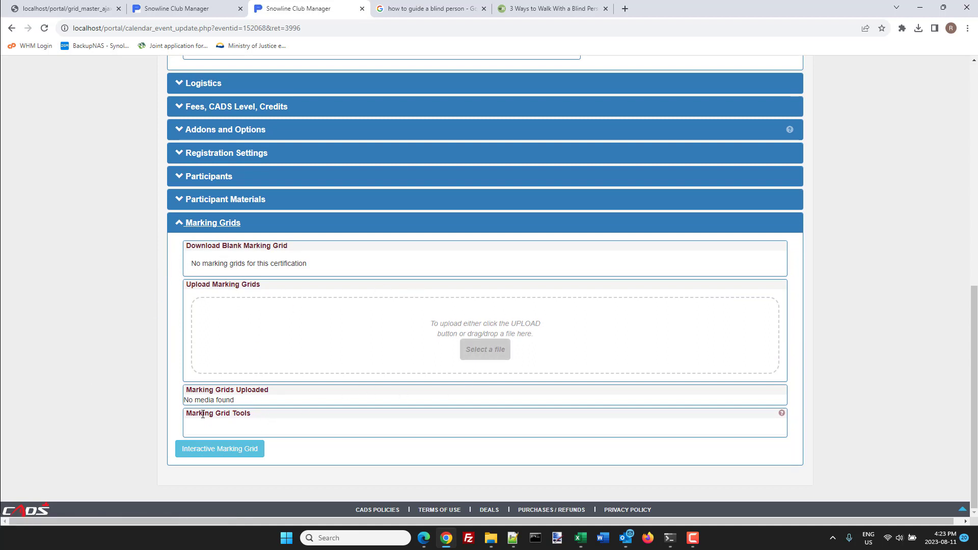
left_click(210, 451)
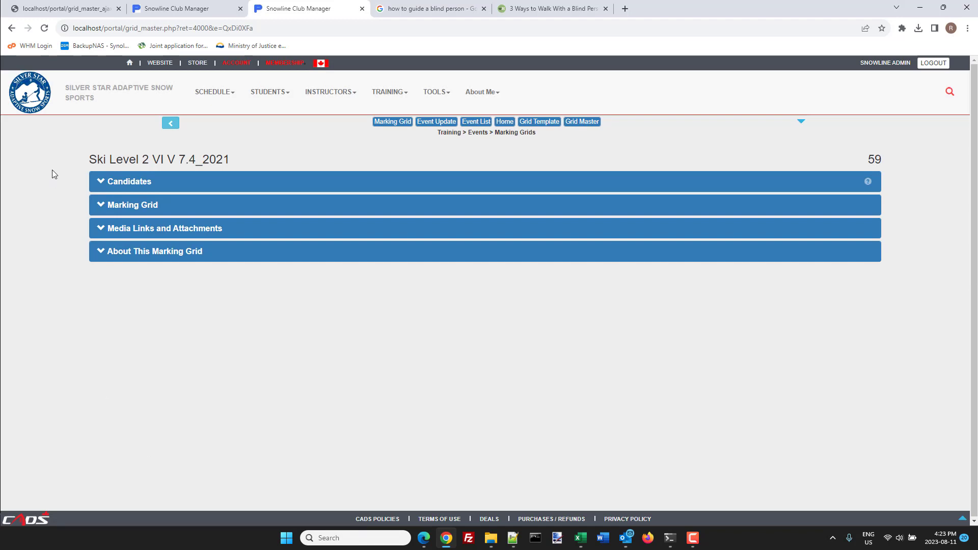
left_click(121, 188)
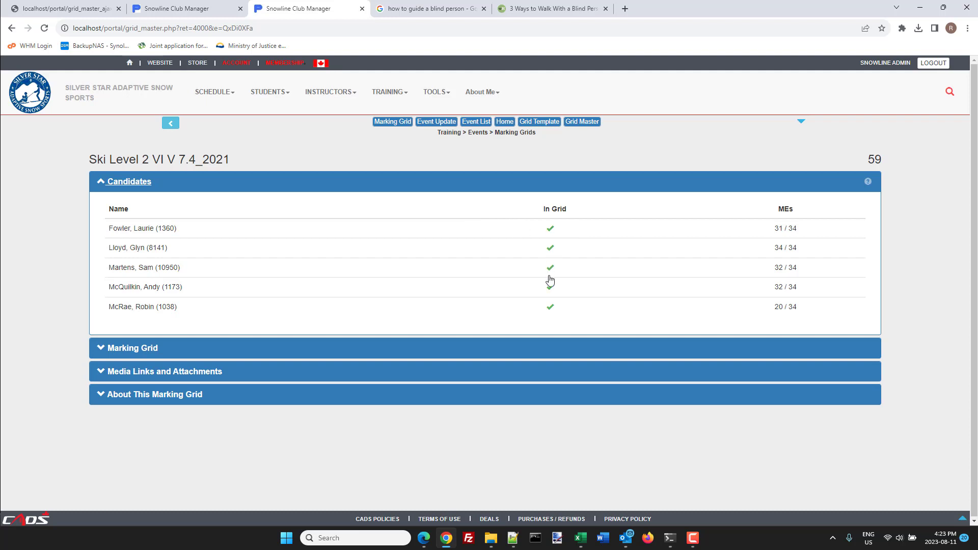
Step: Take the last listed candidate out of the marking grid, confirm the change and reload the page
left_click(551, 308)
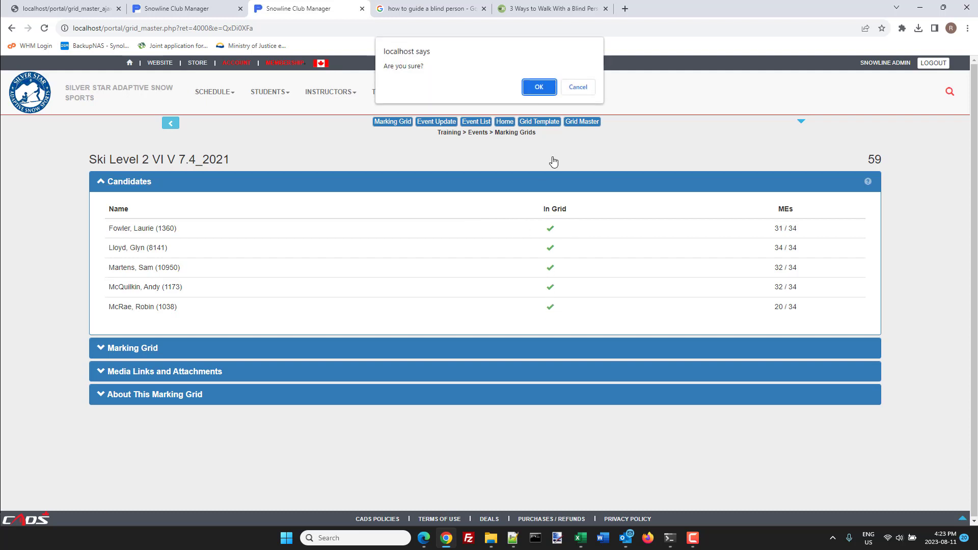
left_click(543, 83)
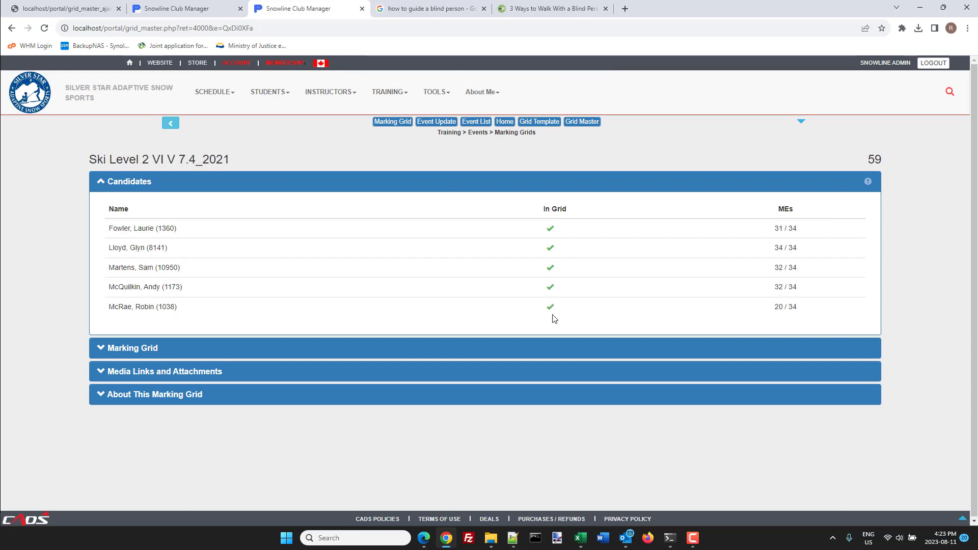
left_click(45, 28)
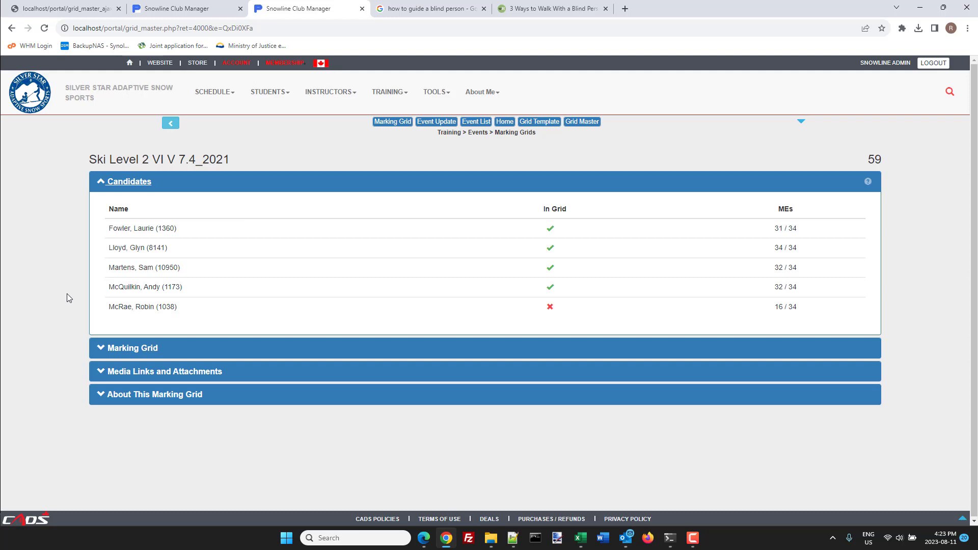
Step: In the marking grid, mark the first candidate's "Demonstrate how to get up from a fall" as ME with the comment "Well Done!"
left_click(127, 351)
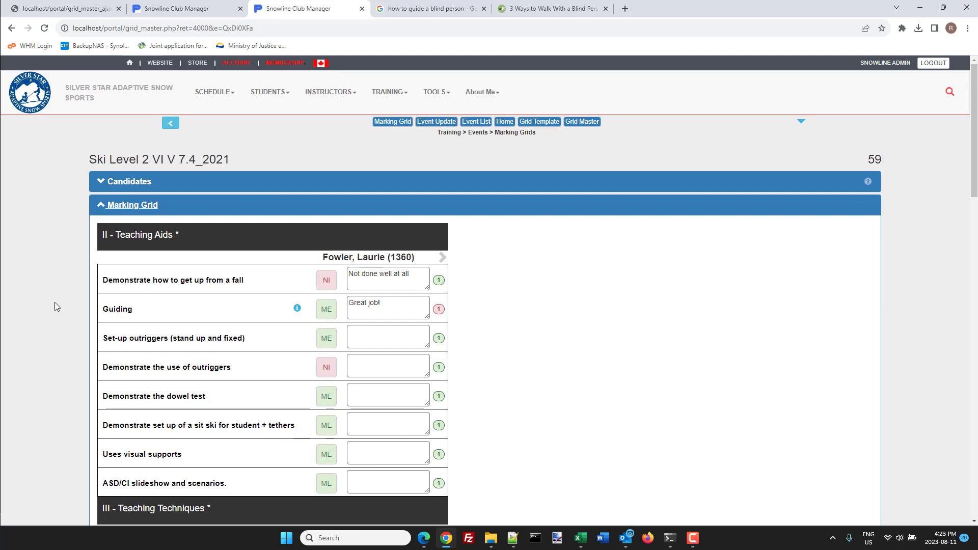
scroll(54, 301, "down", 2)
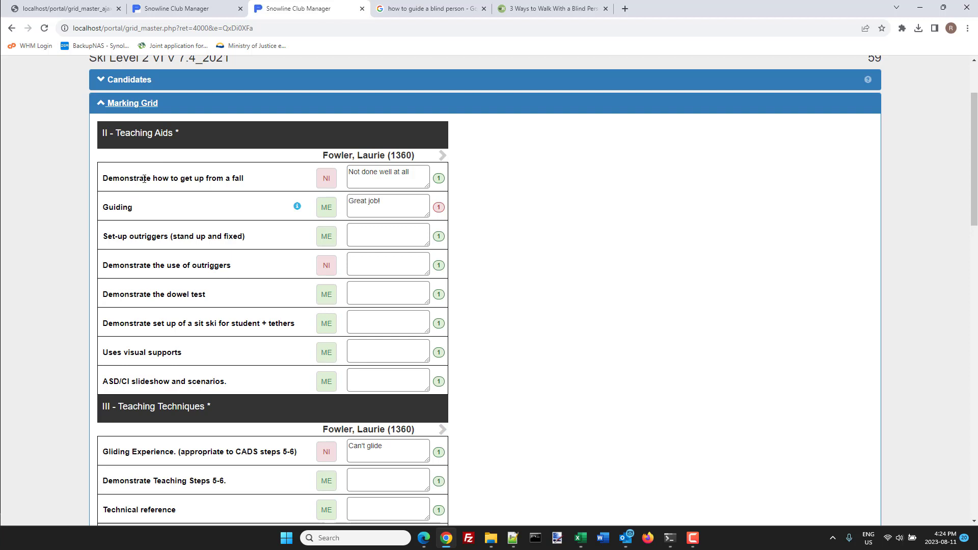
left_click_drag(144, 179, 163, 178)
left_click(70, 235)
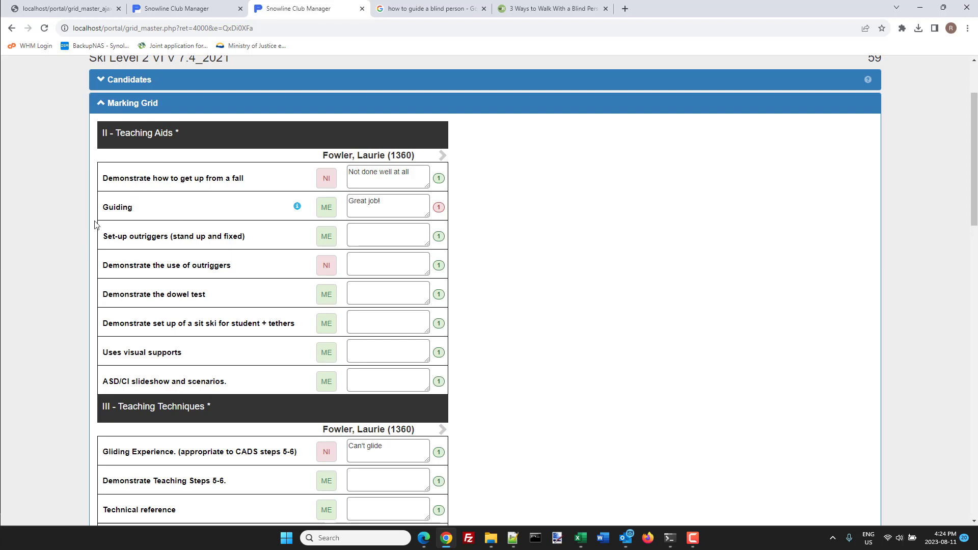
left_click(326, 181)
left_click_drag(410, 174, 345, 171)
type("We")
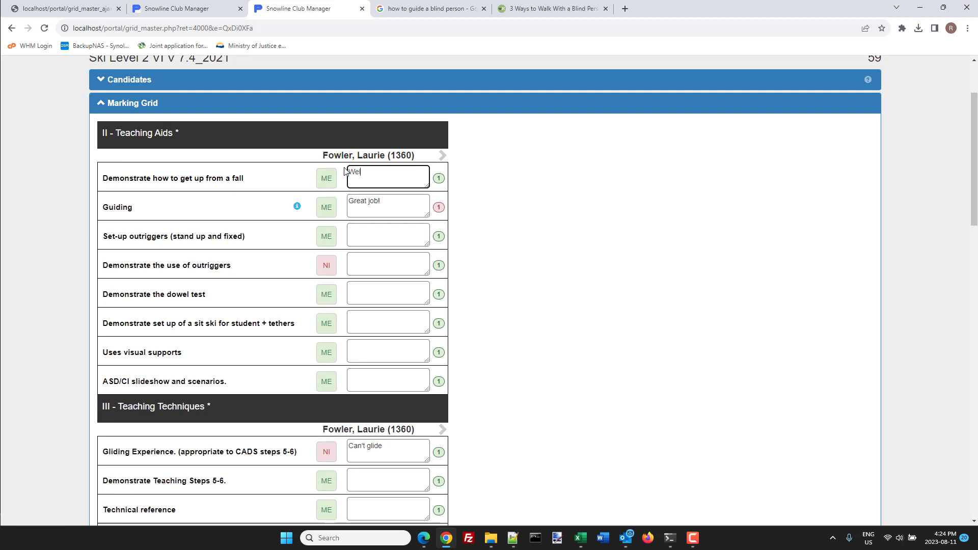
type("ll Done!")
left_click(204, 179)
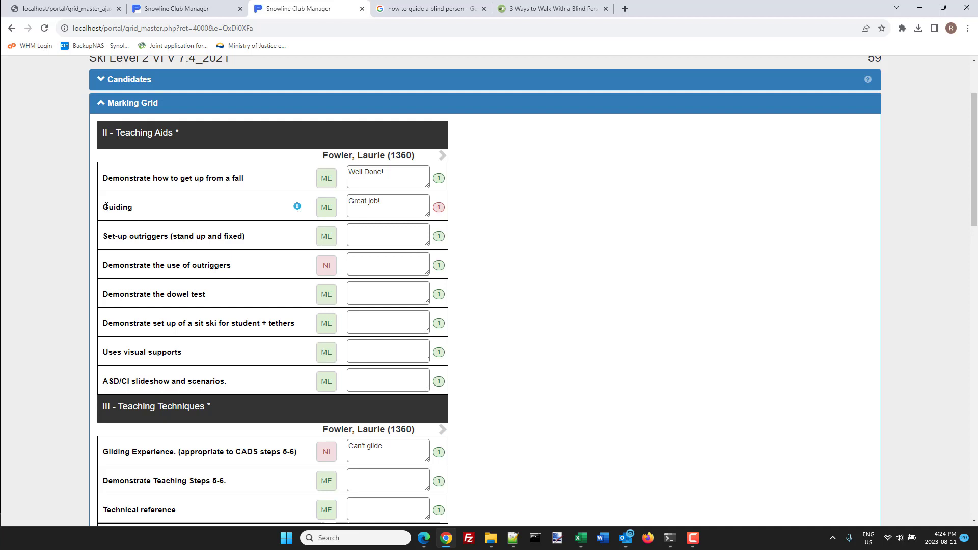
Step: View the reference material for the Guiding skill, including VI Image.jpg, and close it again
left_click_drag(105, 205, 133, 208)
left_click(298, 206)
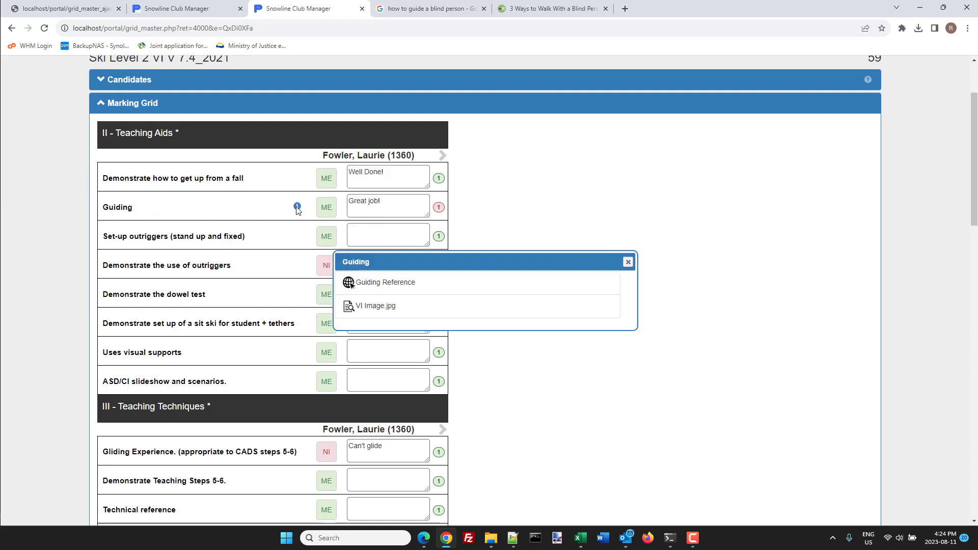
left_click(376, 307)
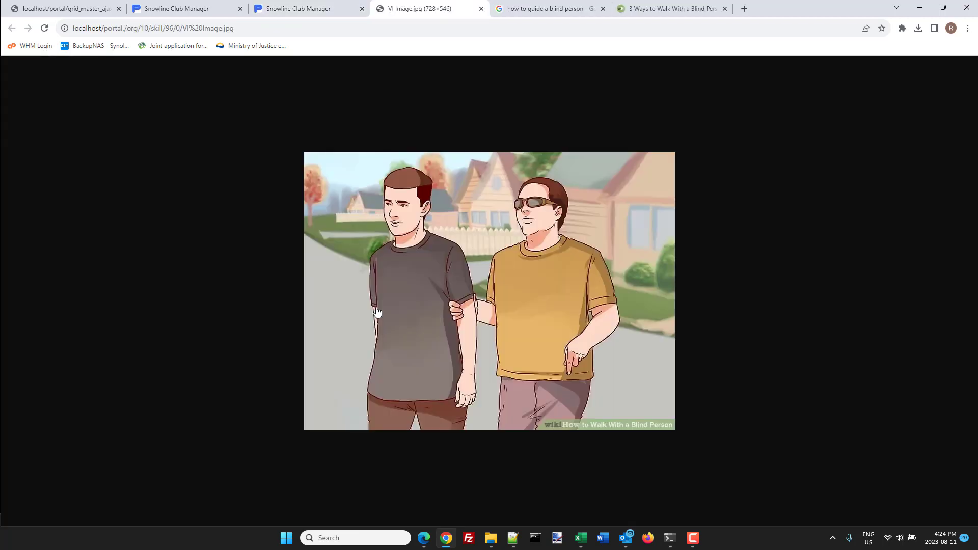
left_click(484, 9)
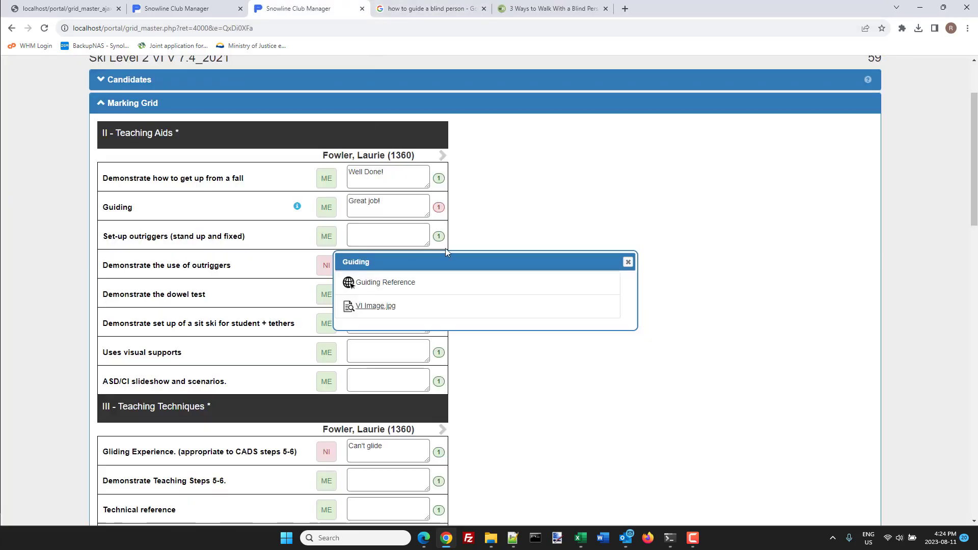
left_click(628, 264)
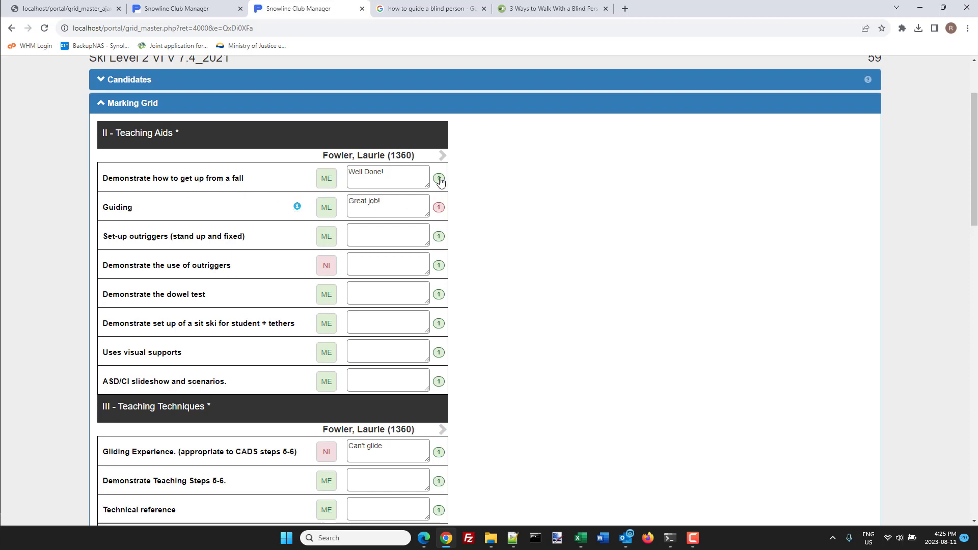
Step: Check the first candidate's earlier marks for "Set-up outriggers (stand up and fixed)" and for Guiding
left_click(439, 238)
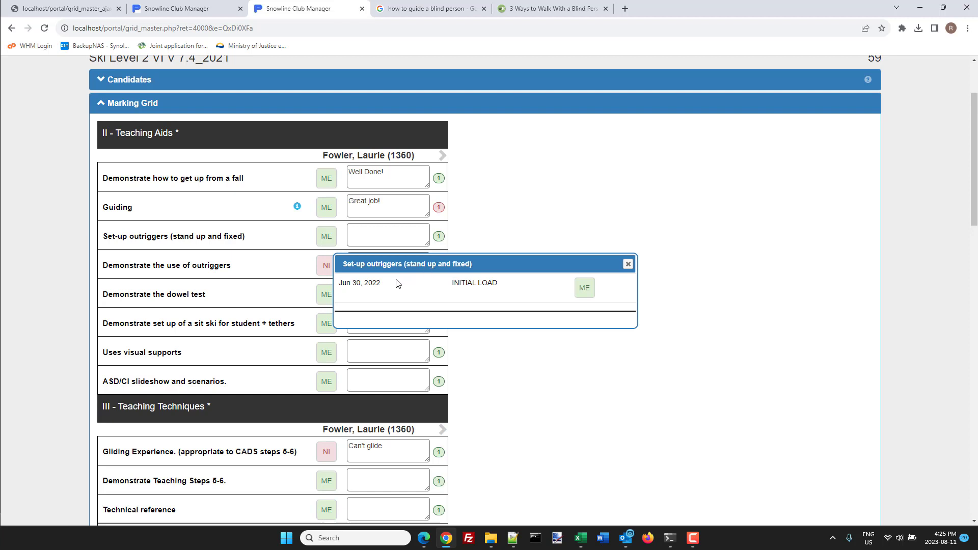
left_click_drag(460, 282, 483, 283)
left_click(628, 265)
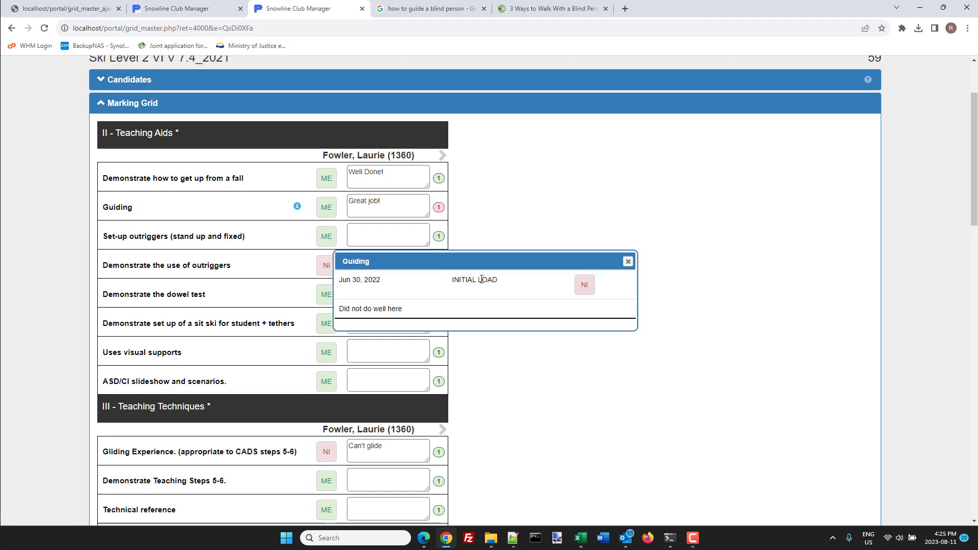
left_click(627, 261)
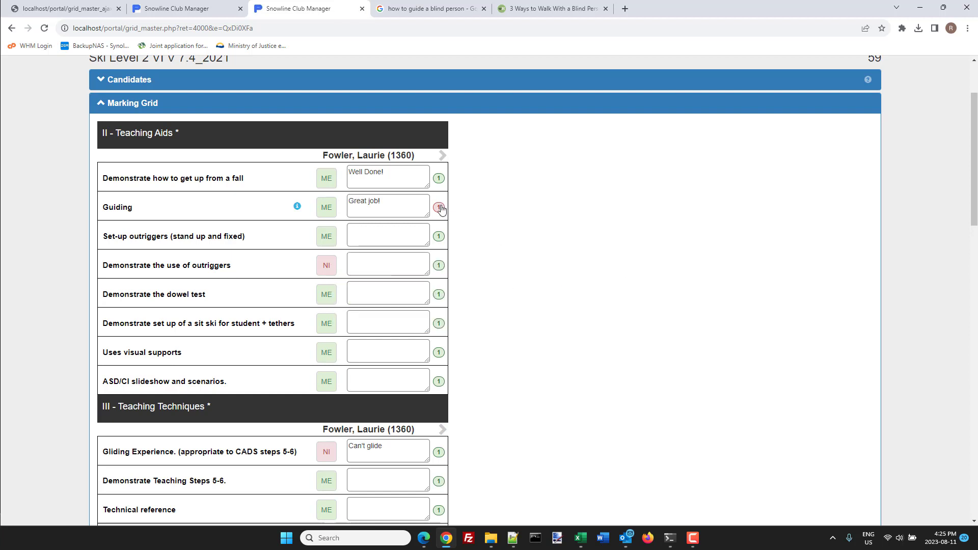
Step: Mark "Demonstrate the use of outriggers" as ME for the first candidate and look over the remaining grid sections
left_click(324, 266)
scroll(281, 270, "down", 6)
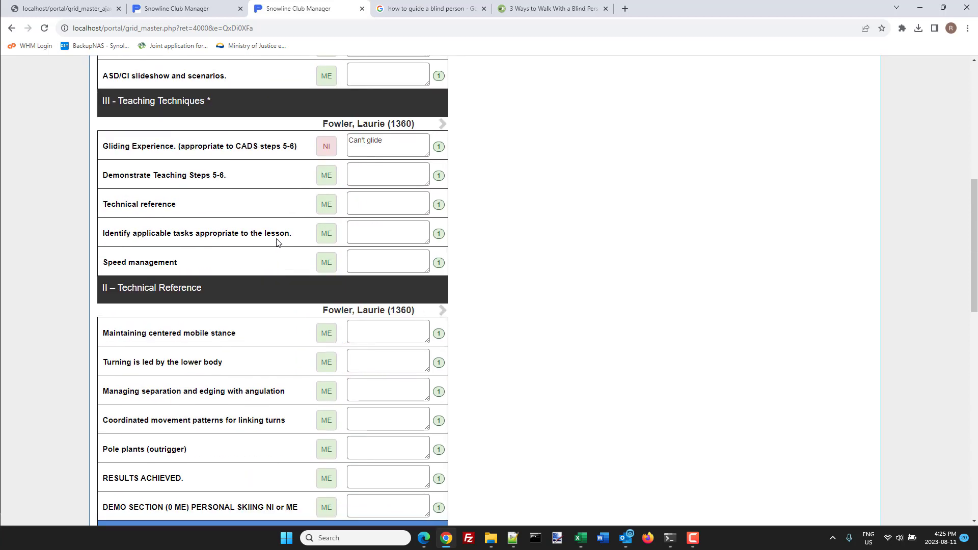
scroll(278, 242, "down", 4)
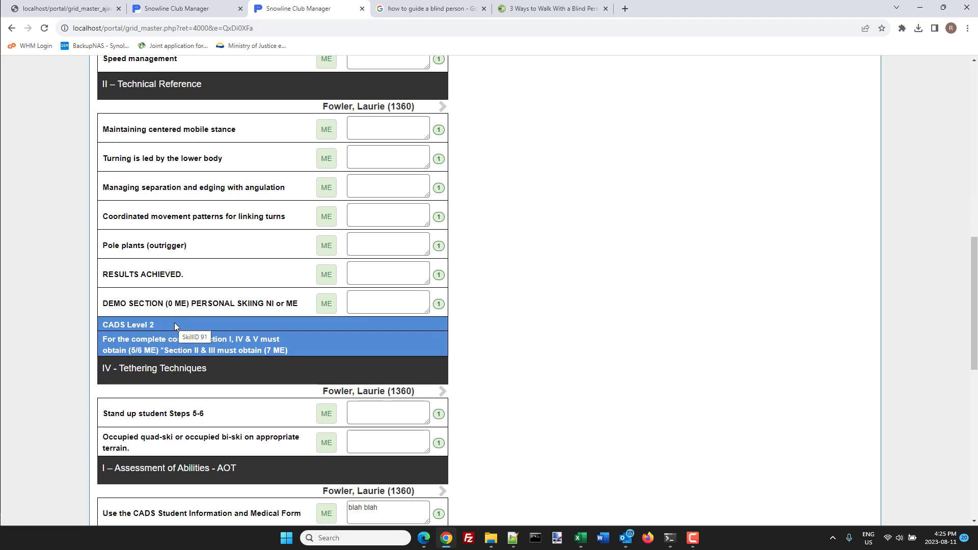
scroll(175, 326, "down", 2)
scroll(147, 288, "up", 2)
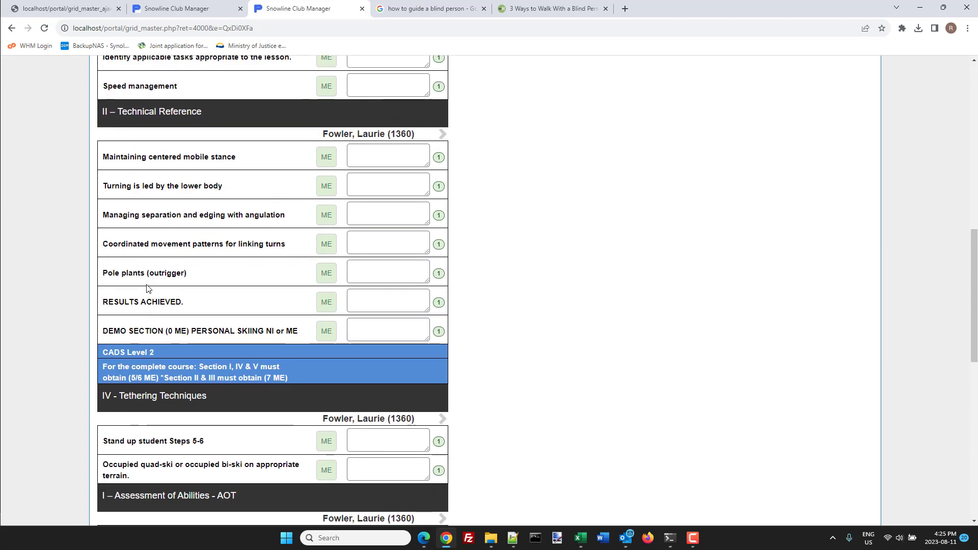
scroll(146, 288, "up", 15)
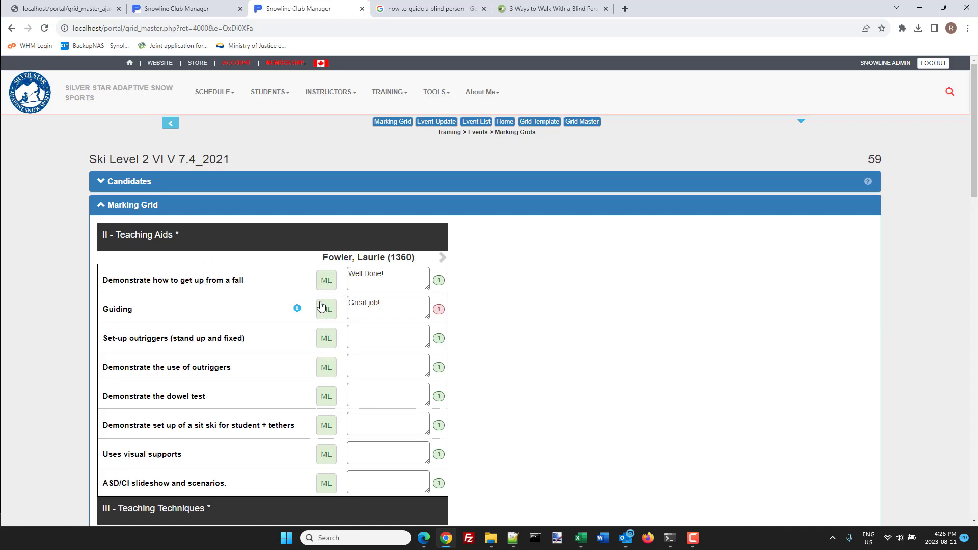
Step: Browse the marking grids candidate by candidate to the last one, and return to the second candidate
left_click(442, 258)
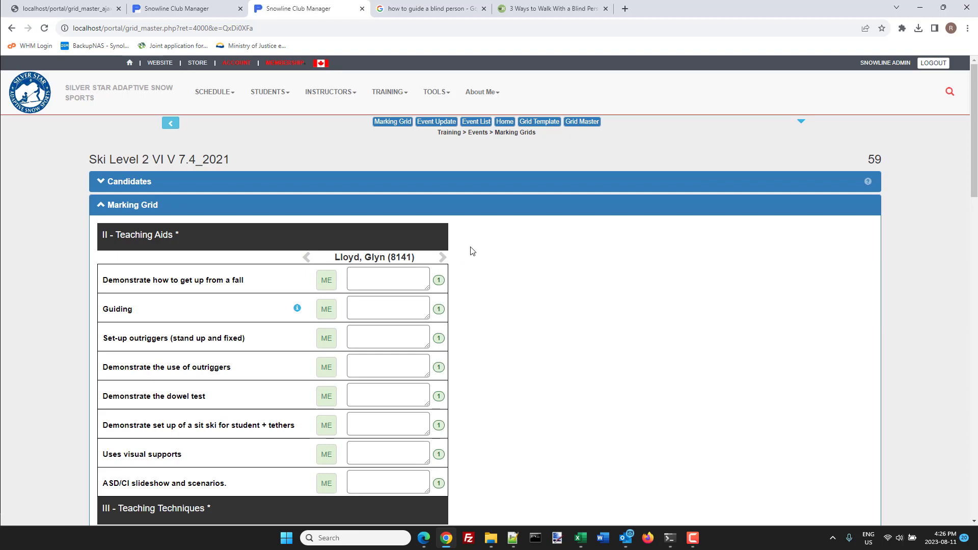
scroll(474, 247, "down", 2)
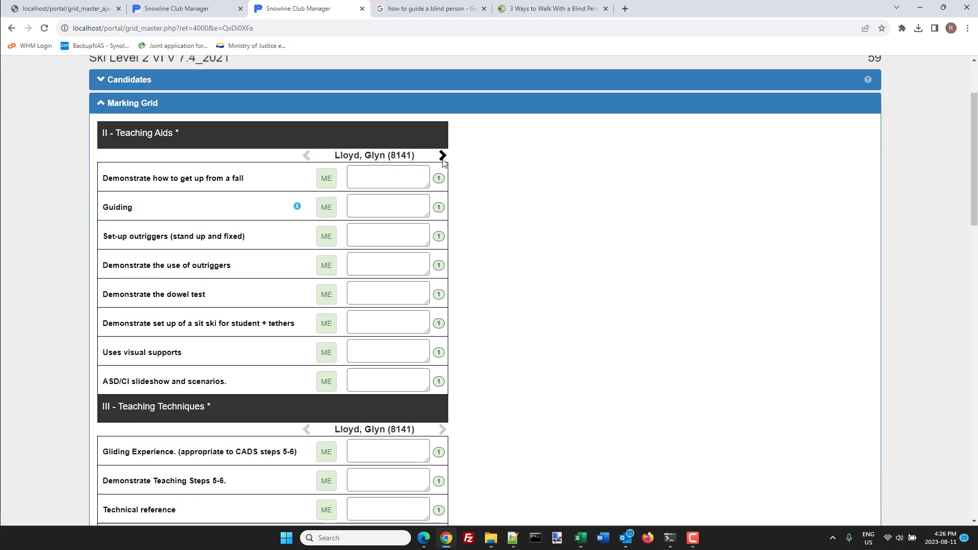
left_click(441, 156)
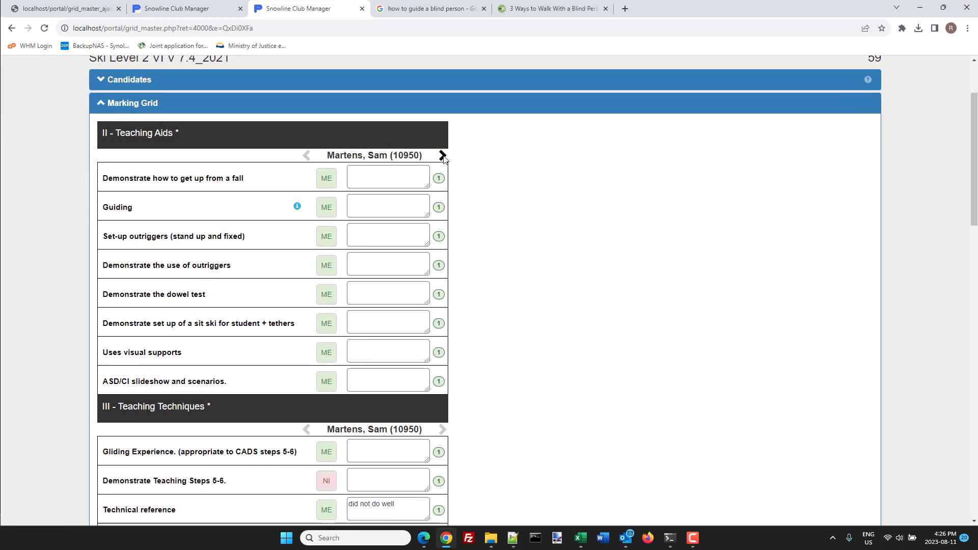
left_click(443, 156)
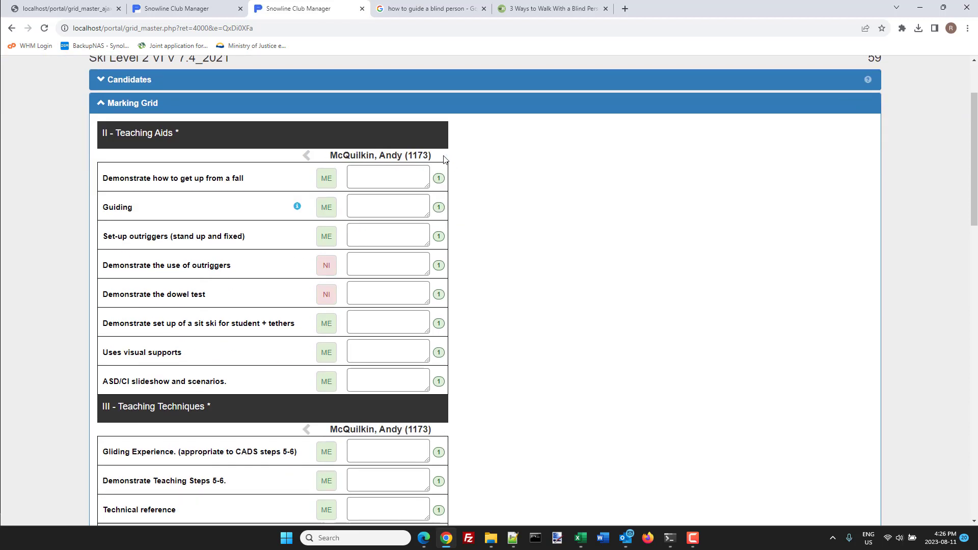
left_click(307, 157)
left_click(308, 157)
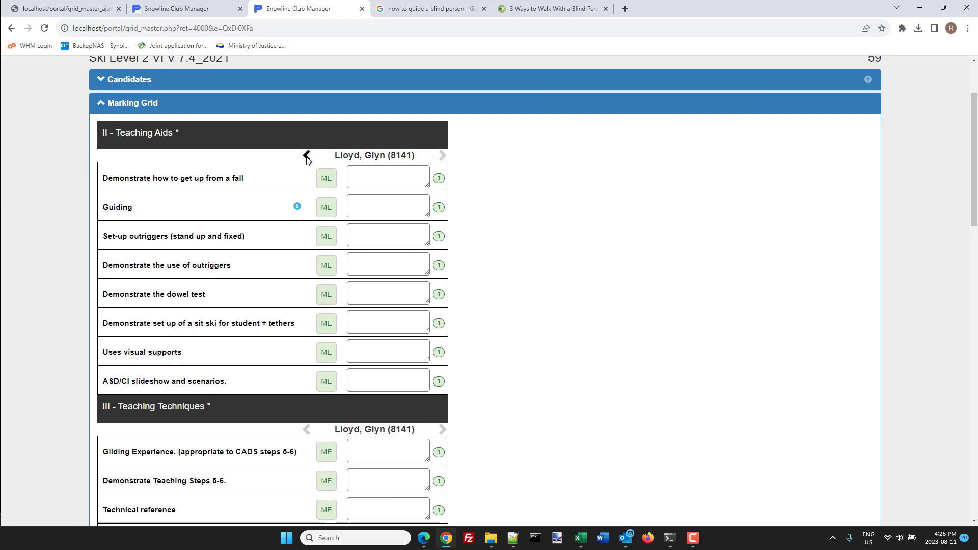
Step: Comment "erqwerqwer" on "Demonstrate the use of outriggers" for the second candidate, and check it by switching to the first candidate and back
left_click(365, 265)
type("erqwerqwer")
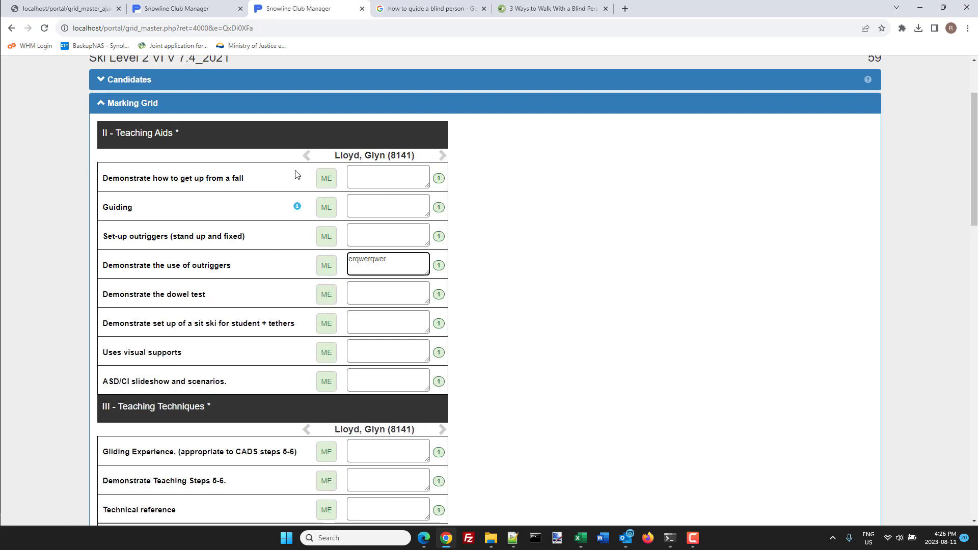
left_click(307, 157)
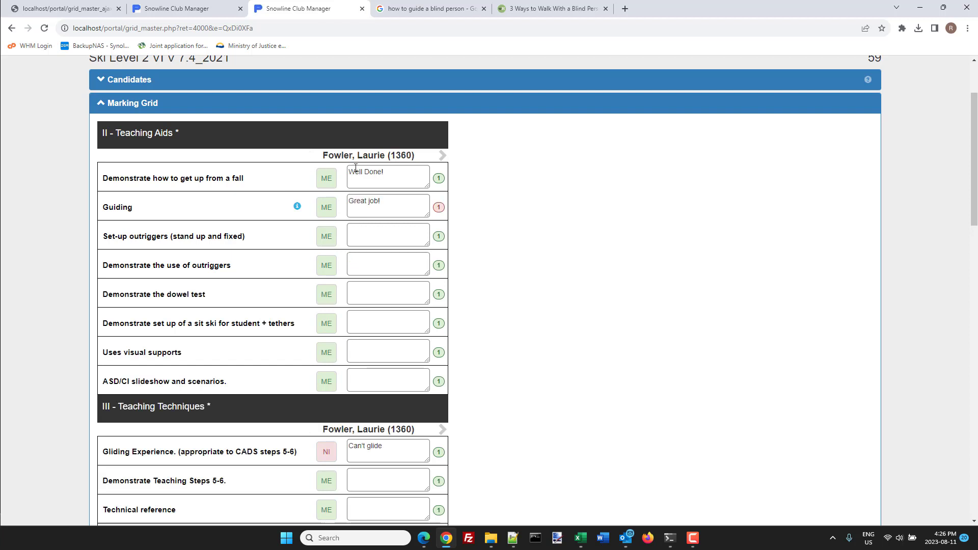
left_click(442, 156)
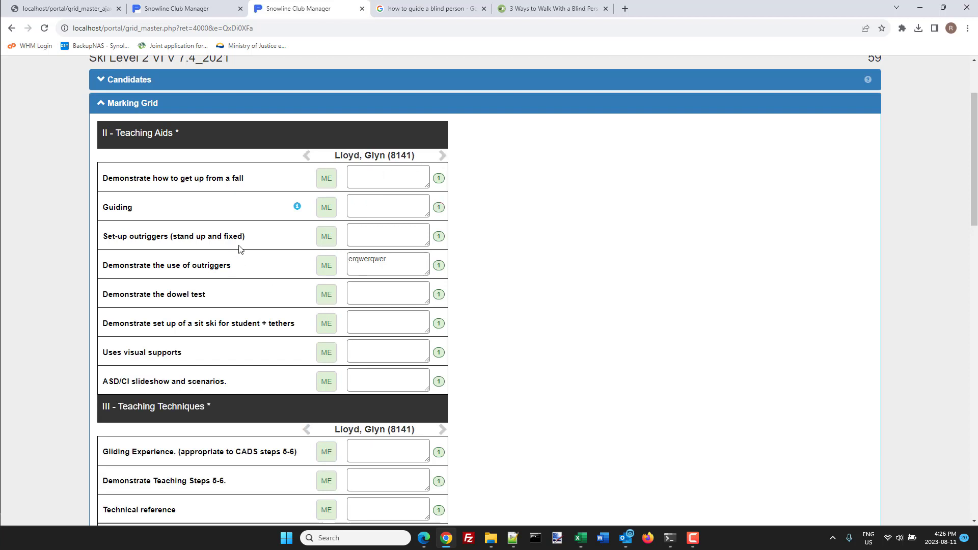
Step: Leave the marking grid and switch to the Canadian Adaptive Snowsports - National club
scroll(41, 283, "up", 2)
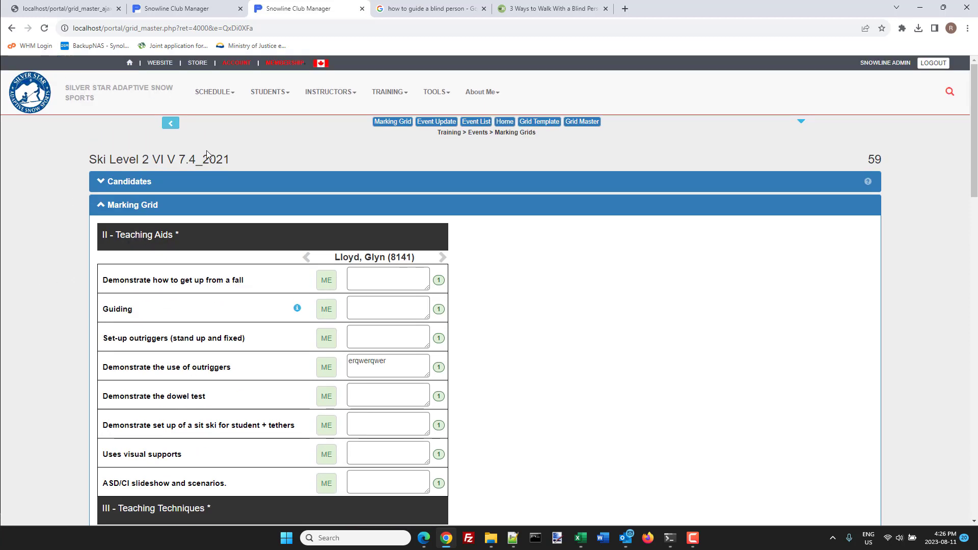
left_click(89, 97)
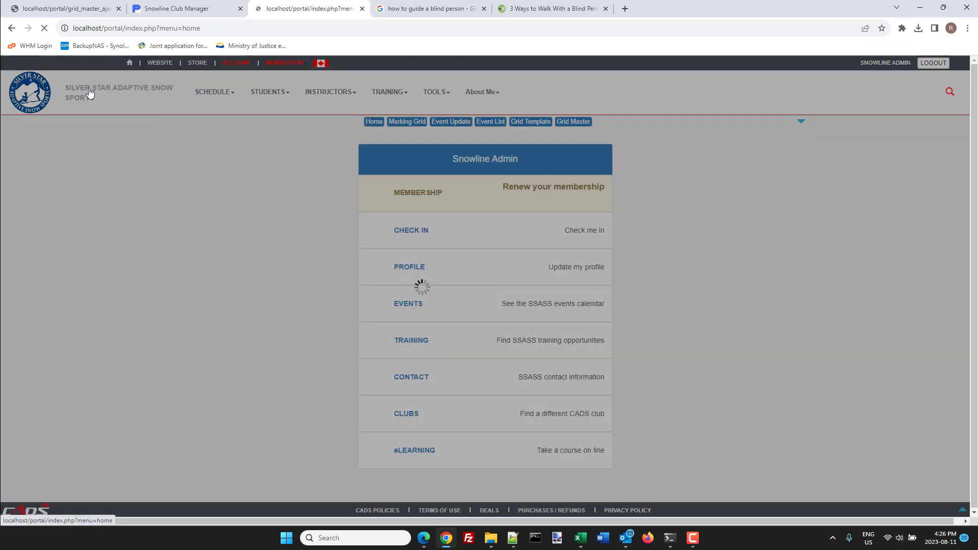
left_click(386, 411)
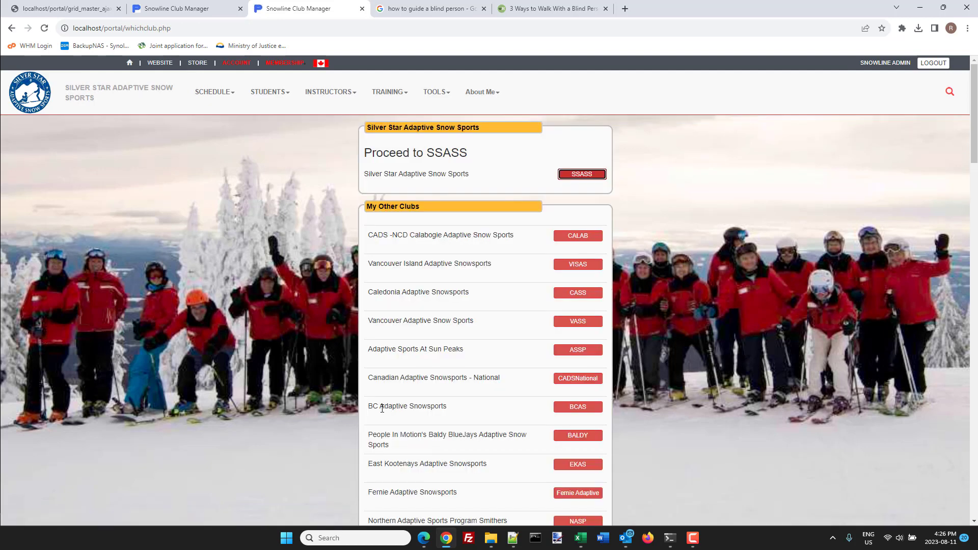
left_click(582, 379)
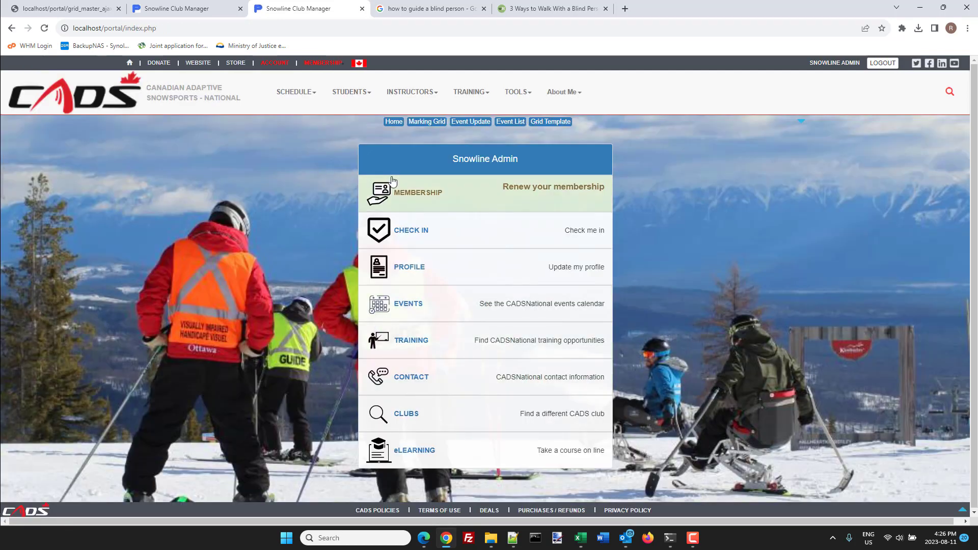
Step: Go to the Marking Grid Templates among the learning tools and open the Ski Level 2 VI V 7.4_2021 template
left_click(519, 95)
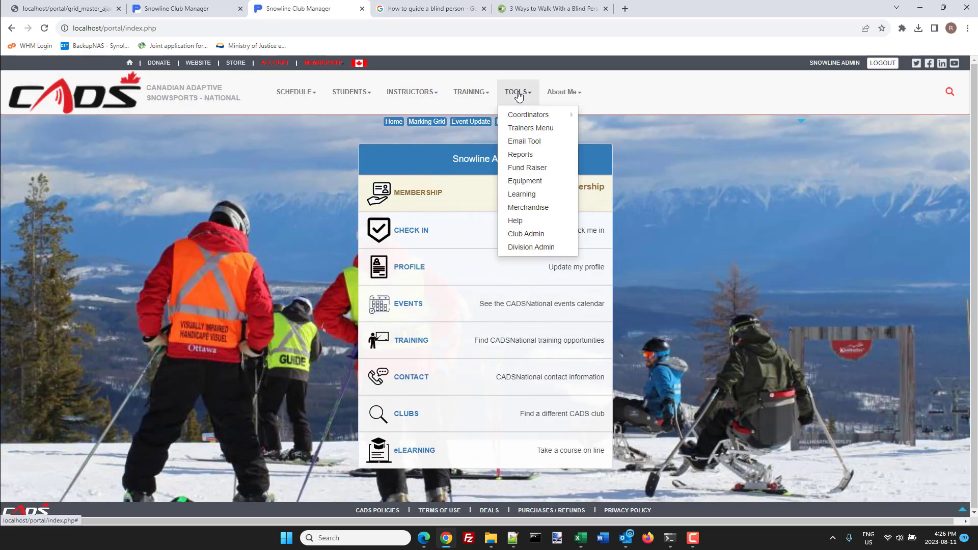
left_click(519, 194)
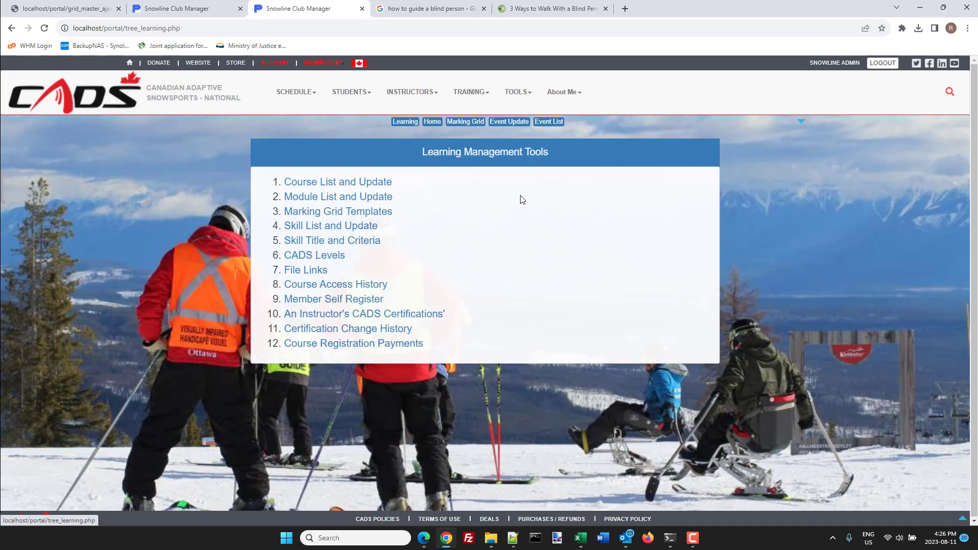
left_click(300, 218)
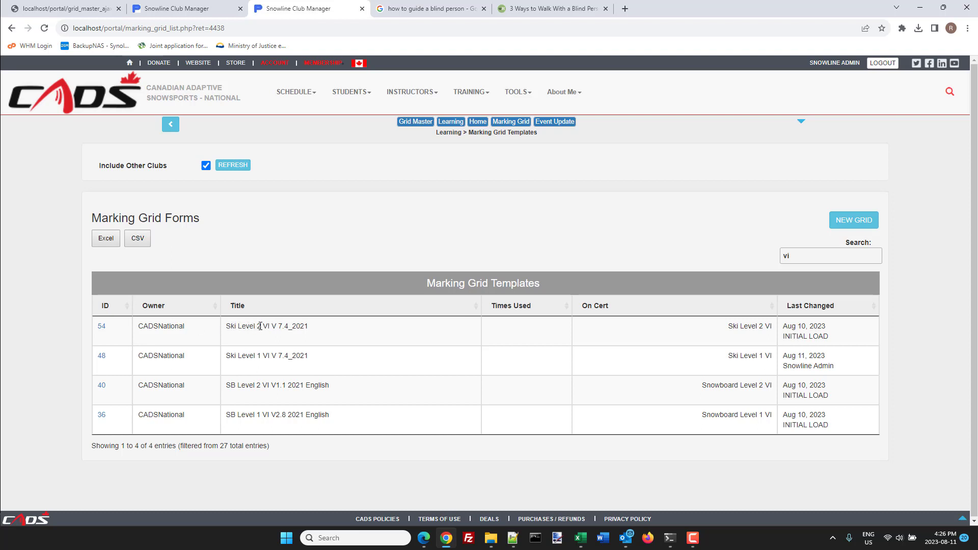
left_click_drag(249, 326, 286, 327)
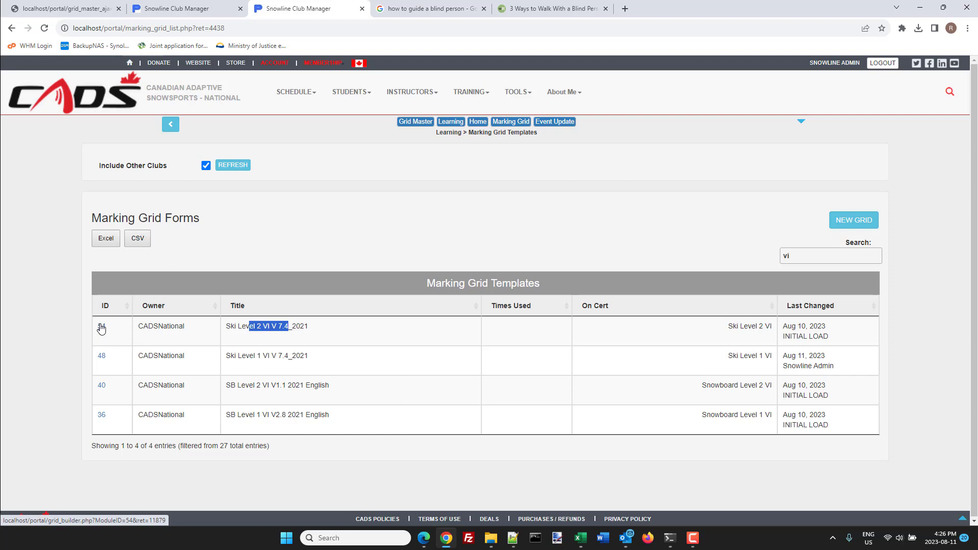
left_click(101, 327)
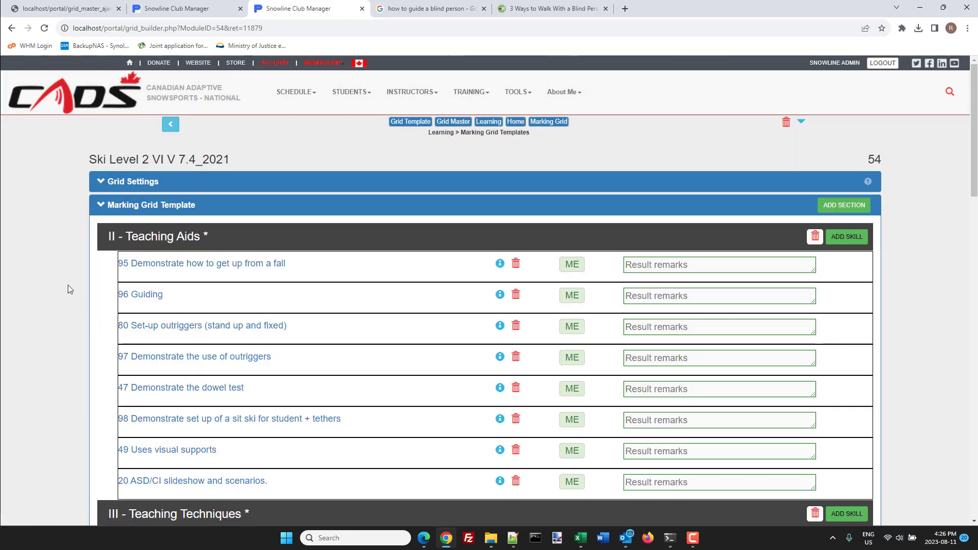
Step: Review the template's grid settings, including its title and introduction, and collapse them again
left_click(130, 182)
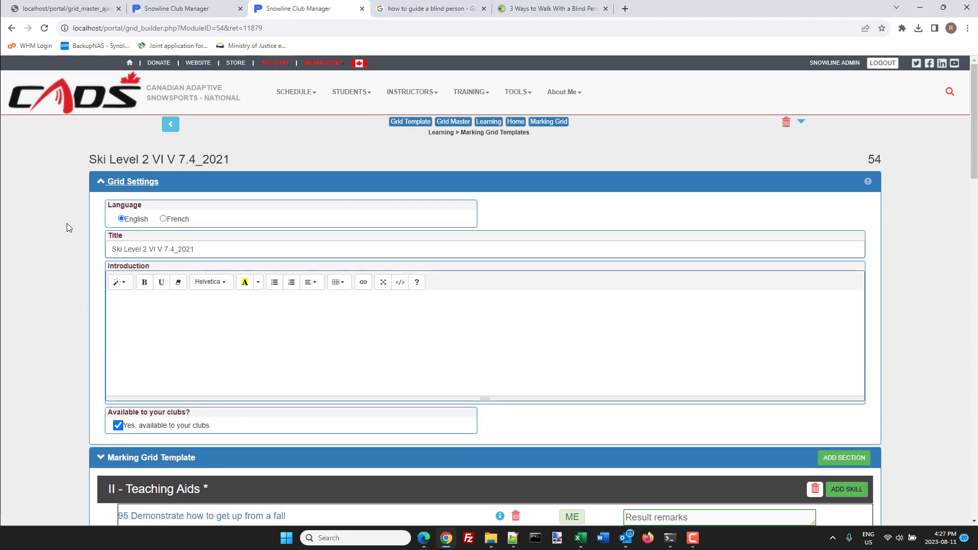
left_click(202, 251)
left_click(143, 306)
left_click(125, 183)
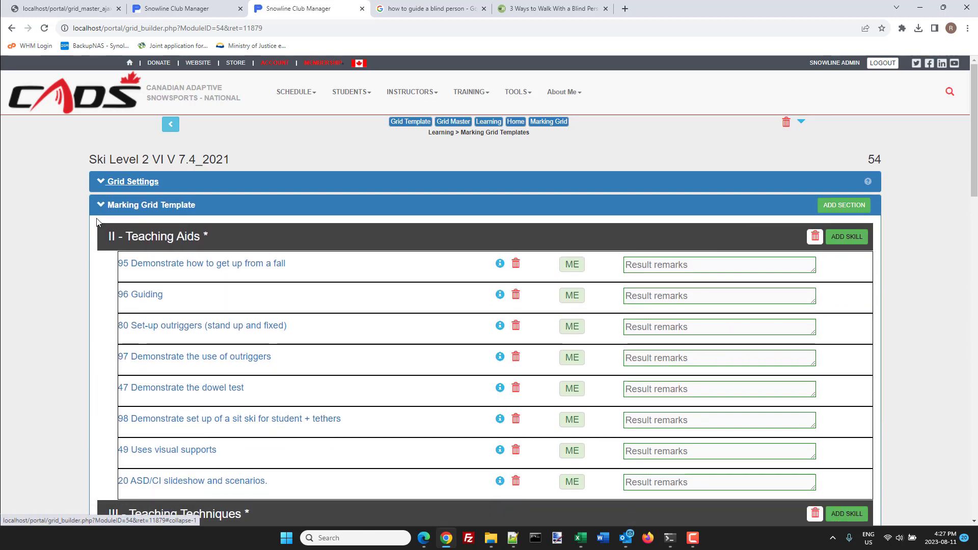
Step: Look over the skills in the template's Teaching Aids section, and view the reference material attached to Guiding
scroll(57, 218, "down", 2)
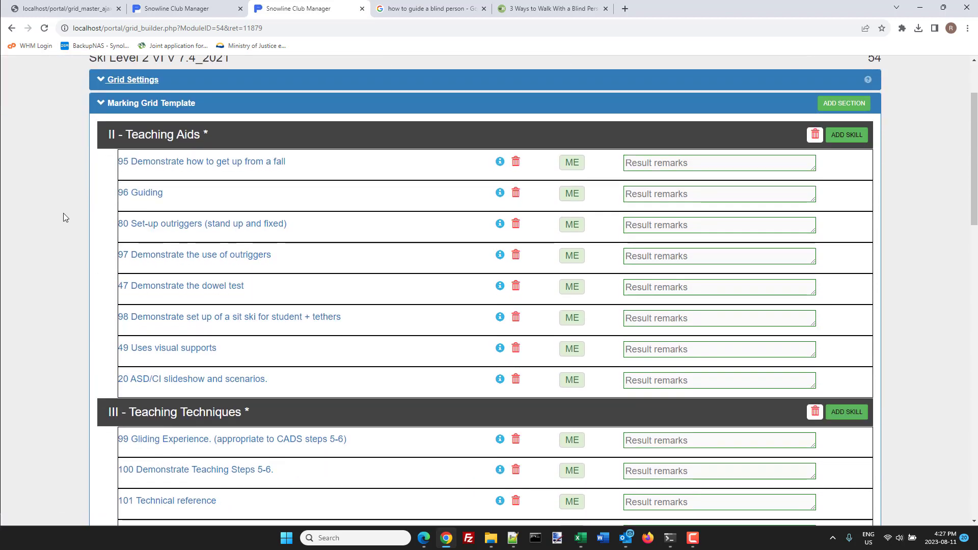
left_click(574, 166)
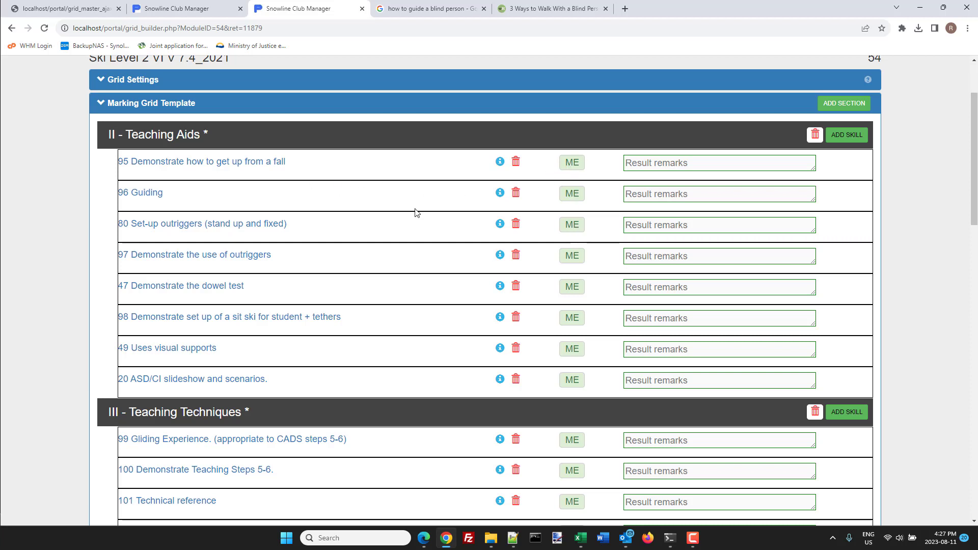
left_click(500, 195)
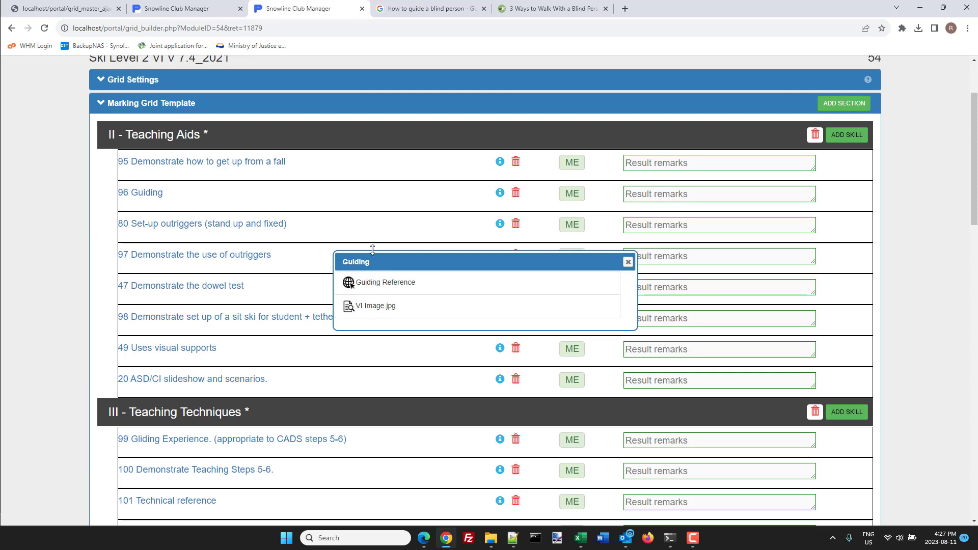
left_click(628, 263)
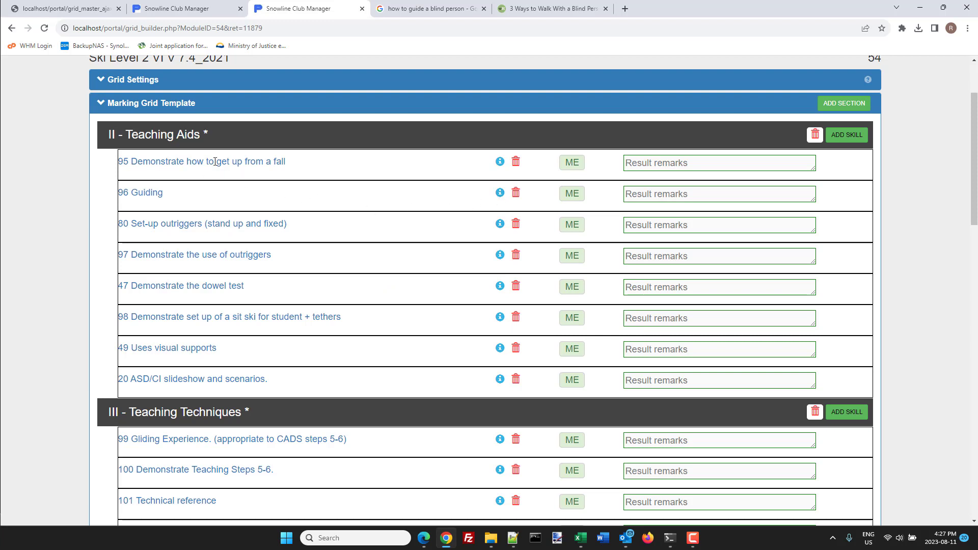
Step: Remove skill 95 "Demonstrate how to get up from a fall", and move skill 97 to the top of Teaching Aids and 98 to the top of Teaching Techniques
left_click(516, 163)
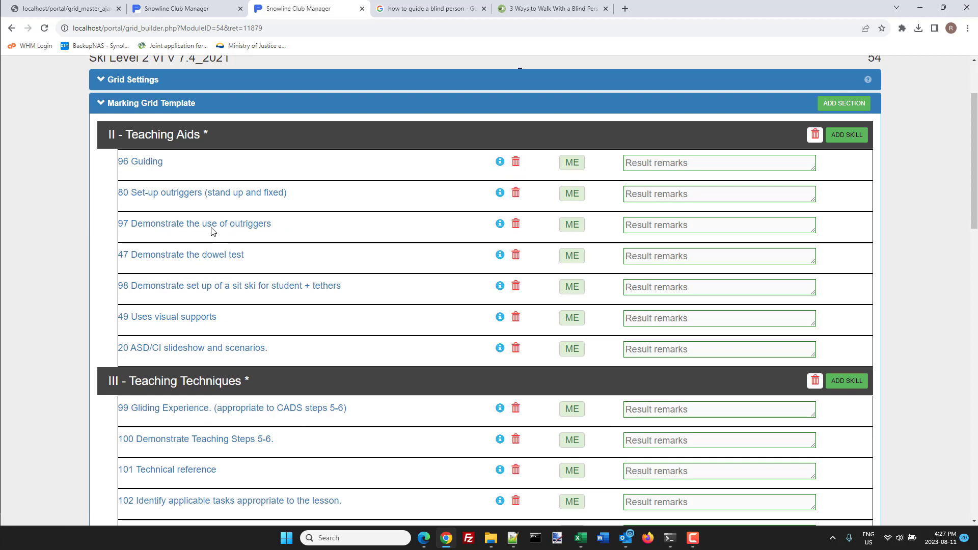
left_click_drag(210, 225, 217, 162)
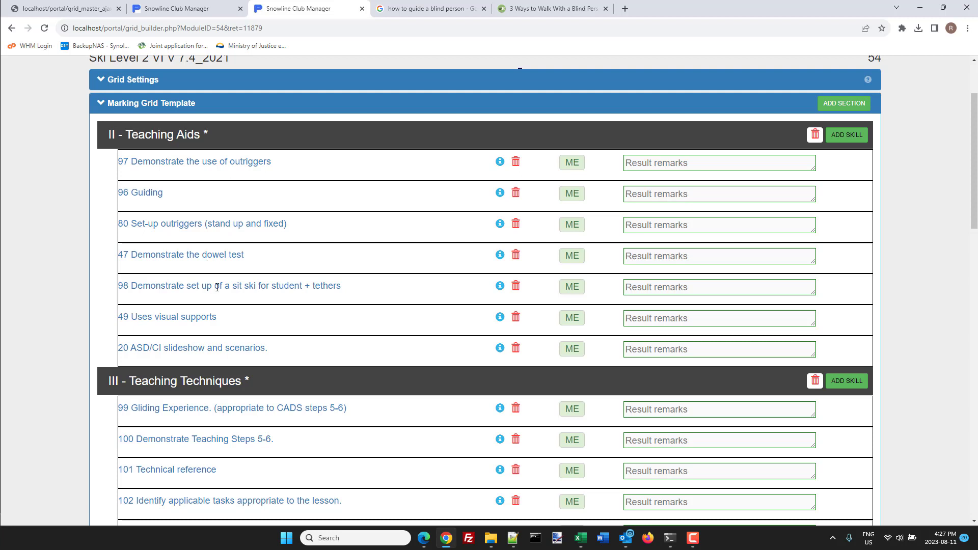
left_click_drag(217, 287, 190, 396)
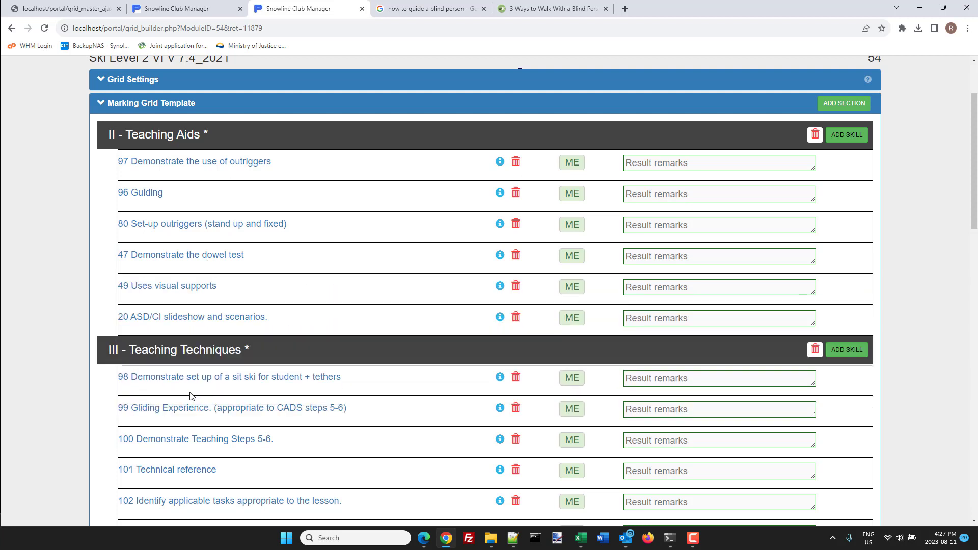
Step: Retitle the first two template sections as "a. Teaching Aids *" and "b. Teaching Techniques"
left_click_drag(127, 135, 100, 135)
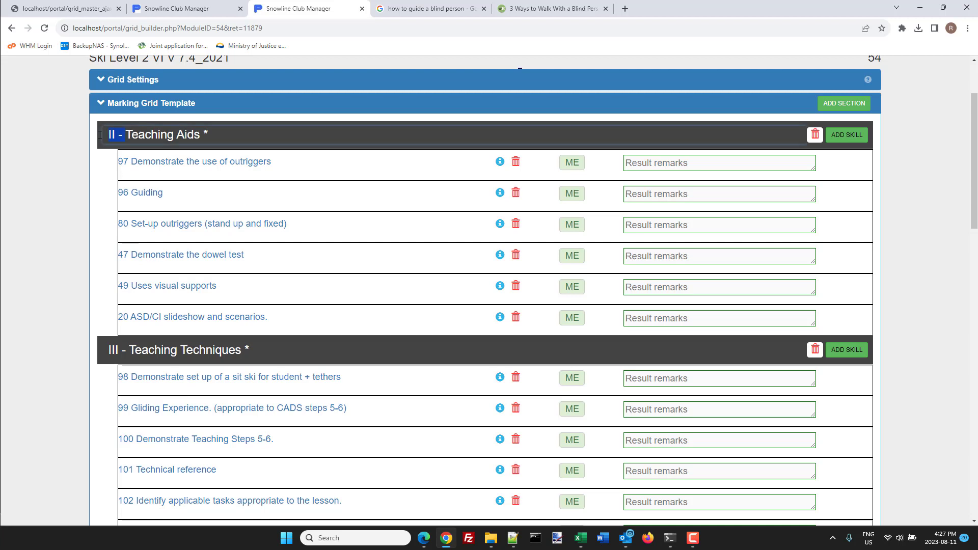
key("BackSpace")
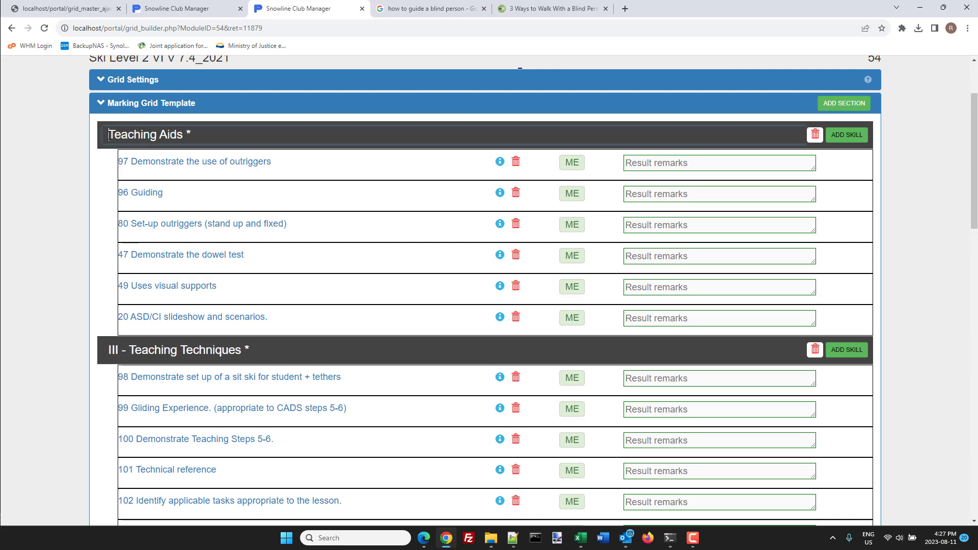
type("a.")
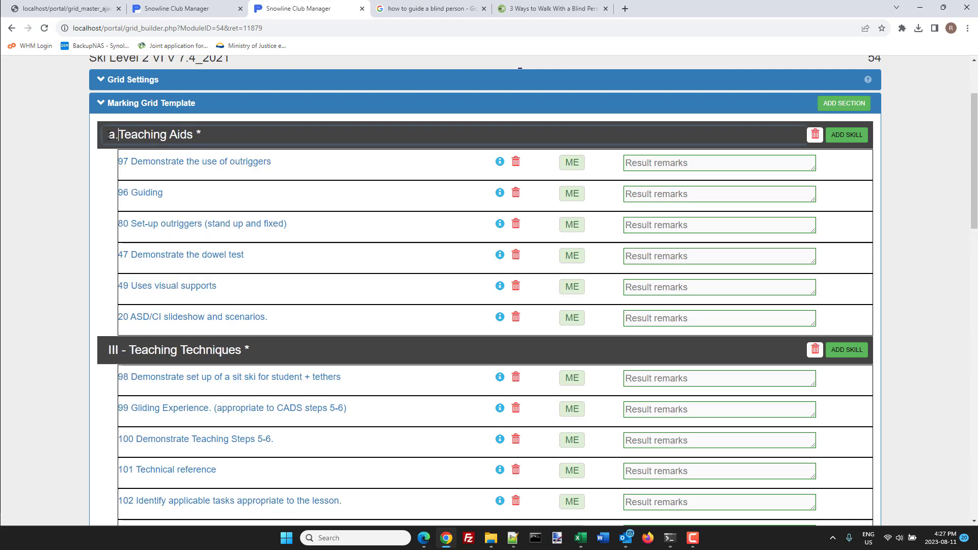
left_click(120, 349)
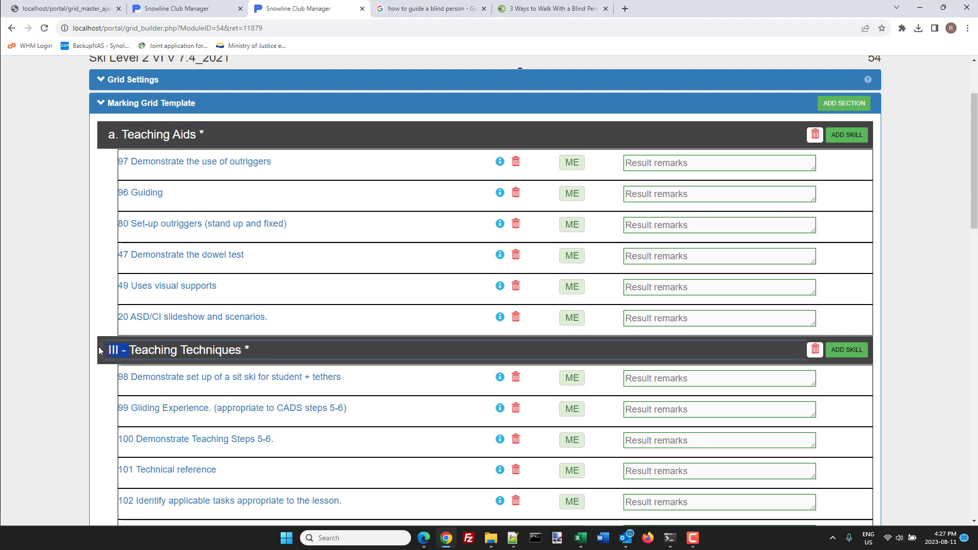
type("b.")
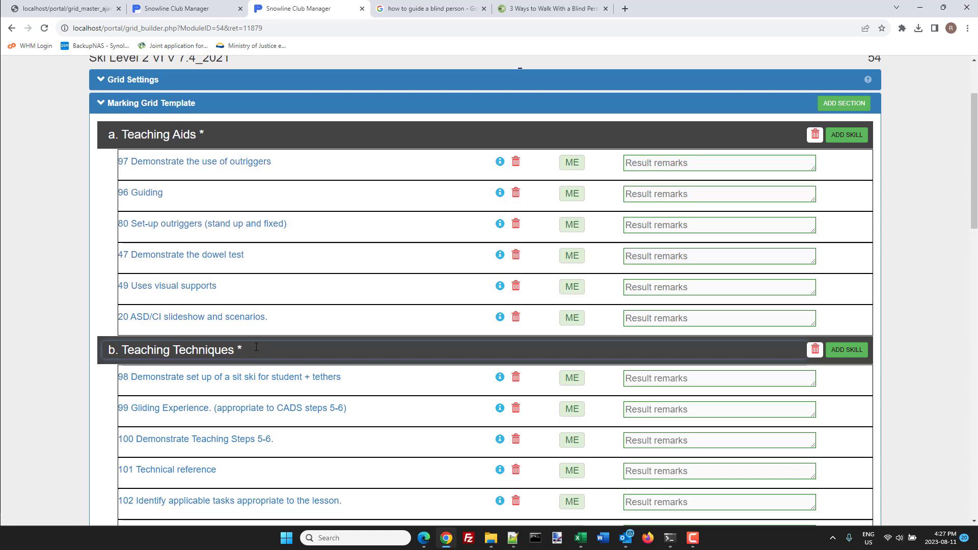
left_click(57, 367)
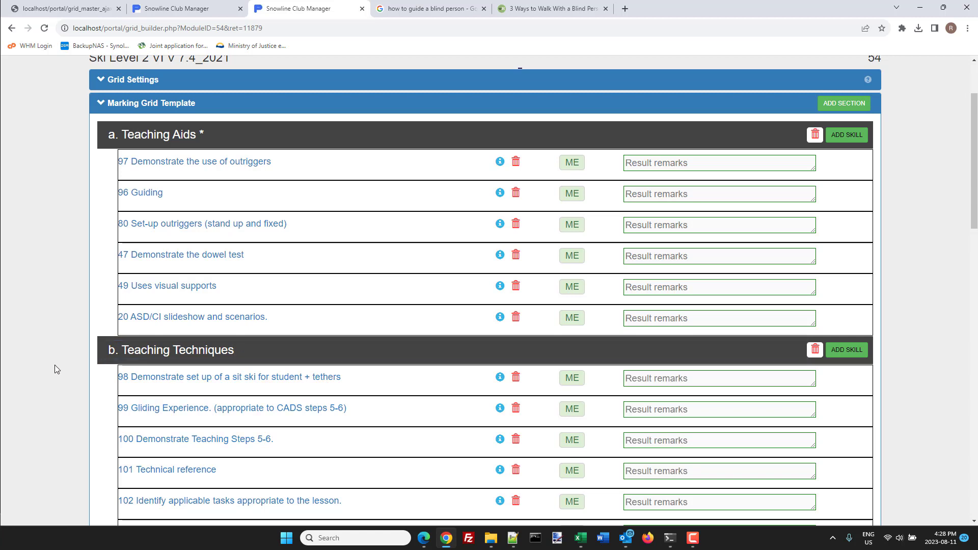
Step: Retitle the template's third section as "c. Technical Reference"
scroll(57, 367, "down", 6)
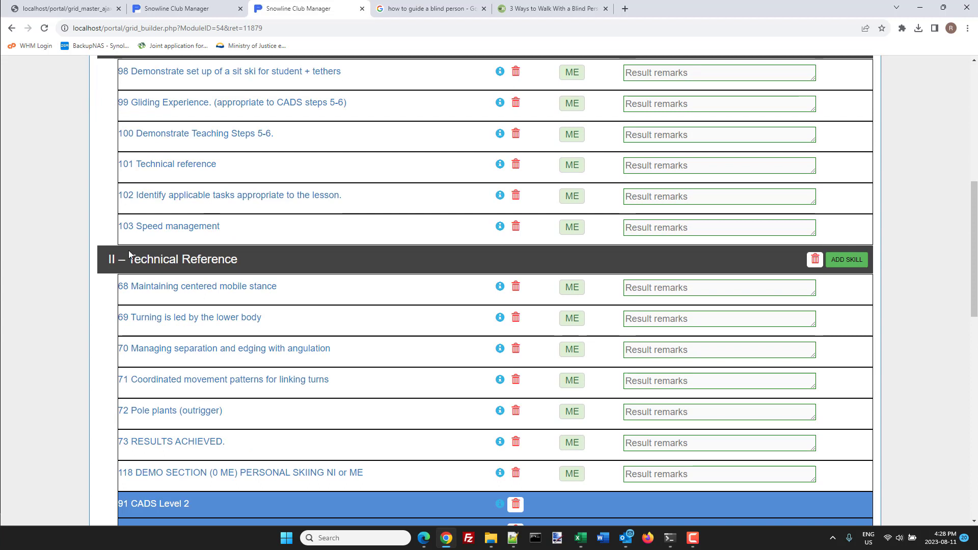
left_click_drag(129, 259, 91, 263)
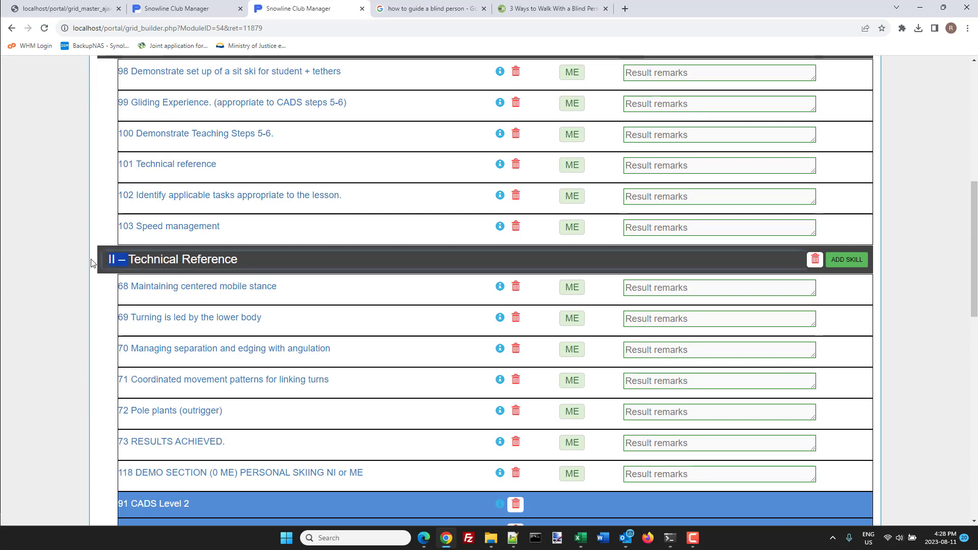
type("c.")
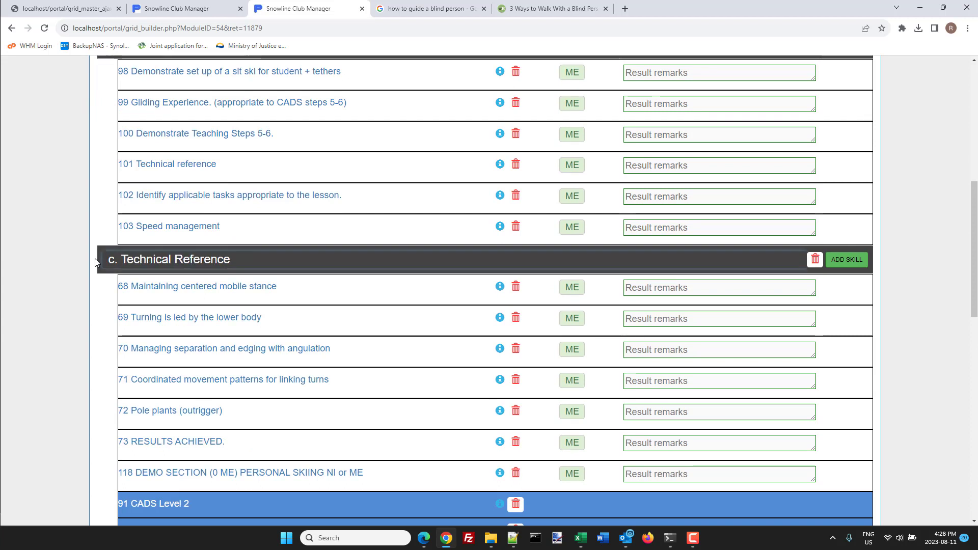
left_click(96, 260)
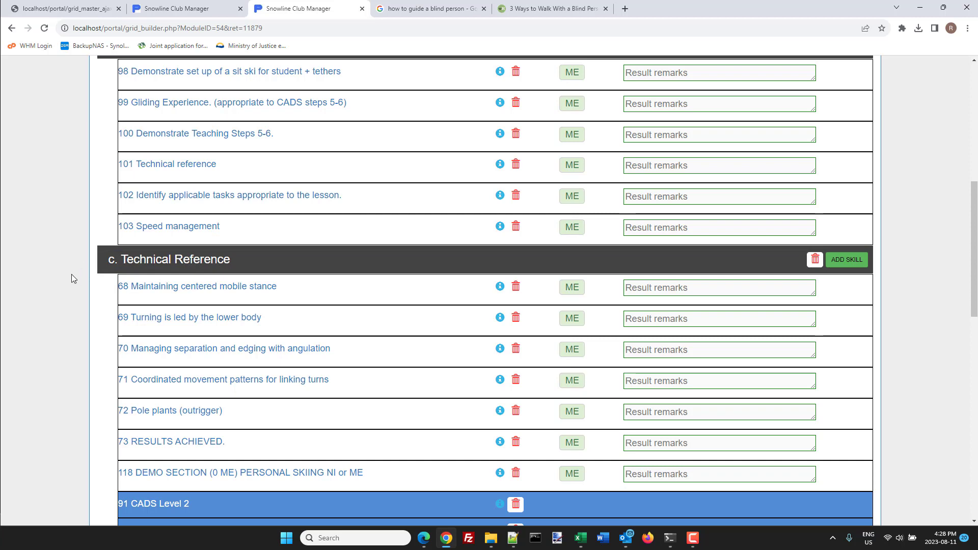
Step: Add skill 101 "Technical reference" from the Ski Level 2 VI skills list to the "a. Teaching Aids *" section
scroll(71, 278, "up", 6)
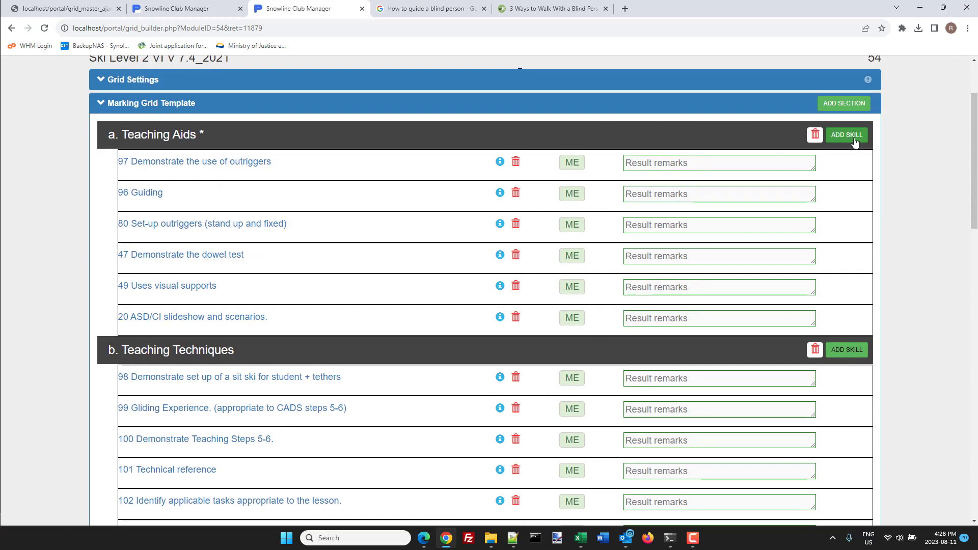
left_click(854, 141)
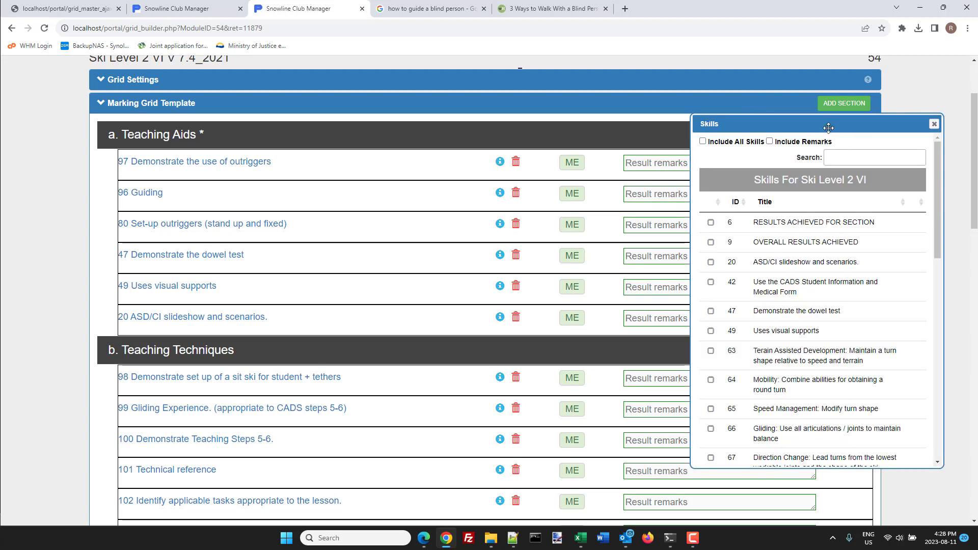
left_click_drag(829, 127, 504, 72)
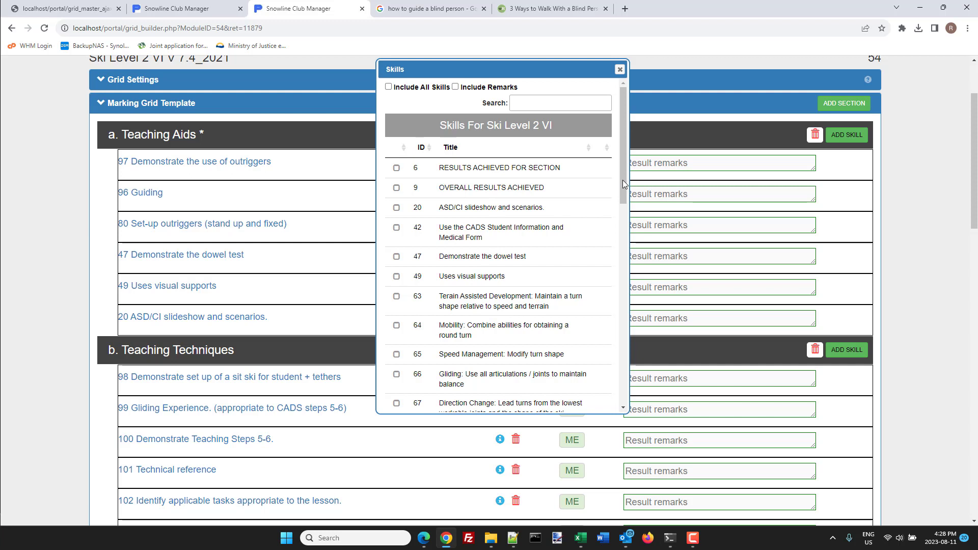
left_click_drag(624, 183, 619, 373)
left_click(396, 260)
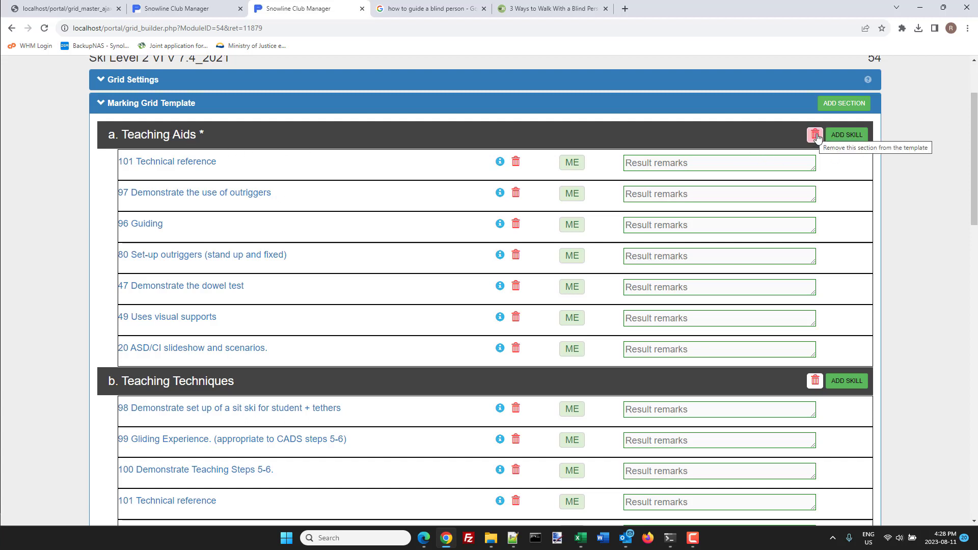
Step: Add a template section titled "New Stuff HERE!!" and put skill 9 "OVERALL RESULTS ACHIEVED" in it
left_click(836, 105)
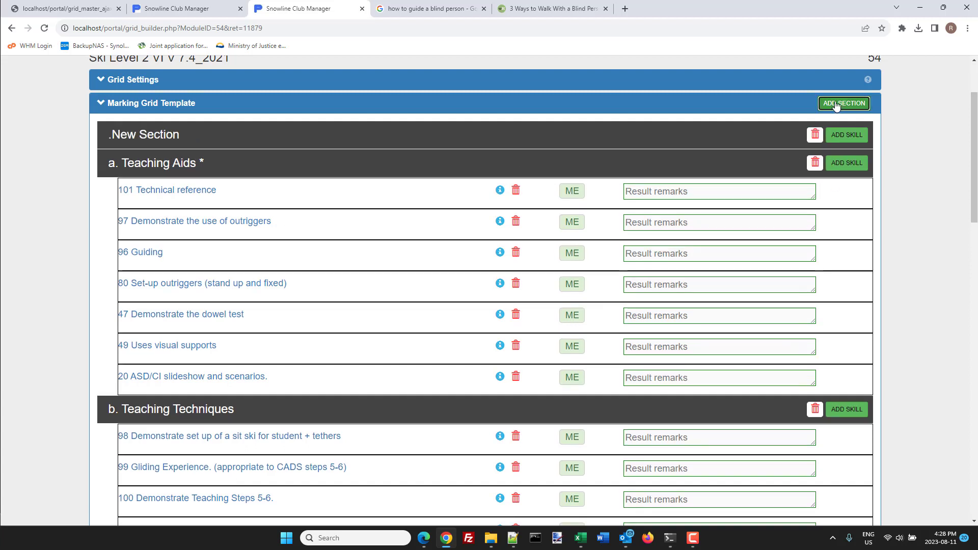
left_click(187, 133)
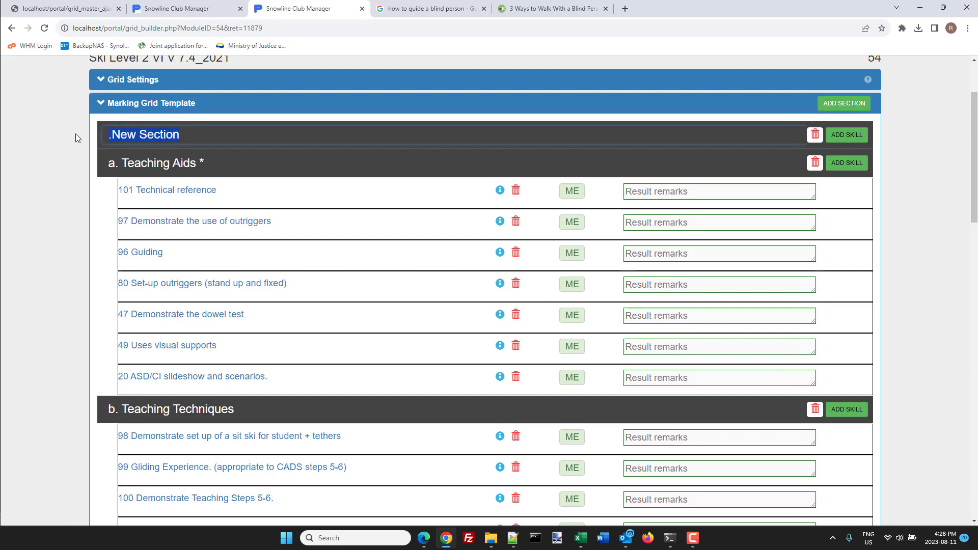
type("New Stuff")
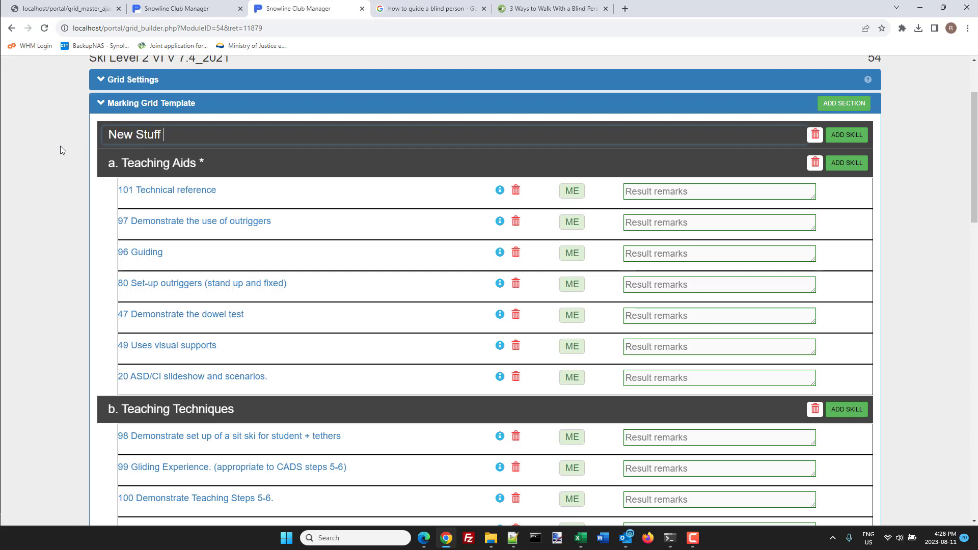
type("HERE!!")
left_click(847, 136)
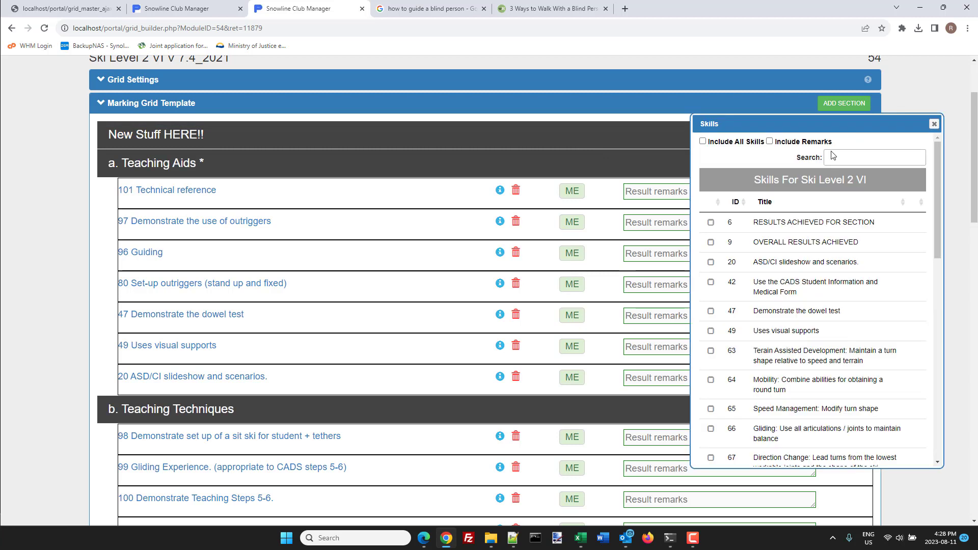
left_click(713, 243)
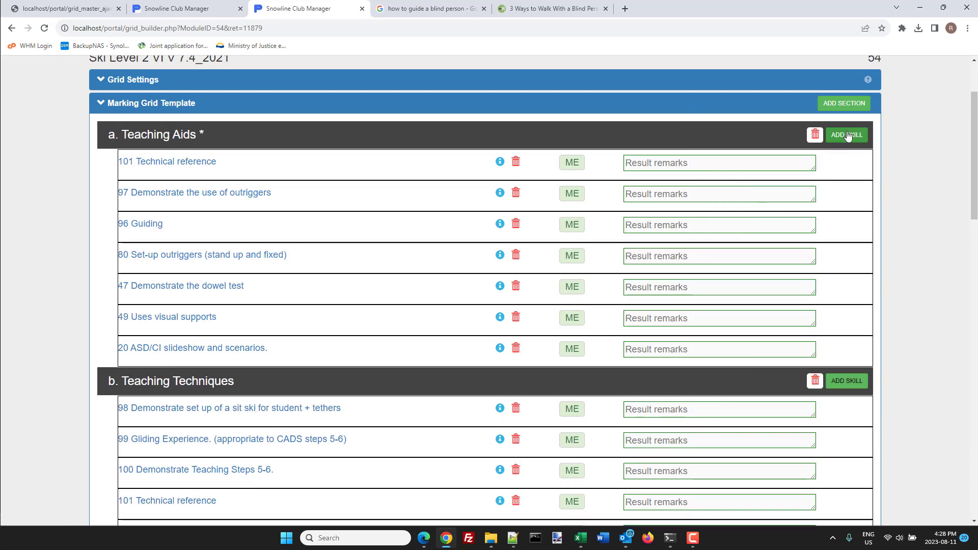
Step: Add skill 47 "Demonstrate the dowel test" to the "a. Teaching Aids *" section
left_click(847, 135)
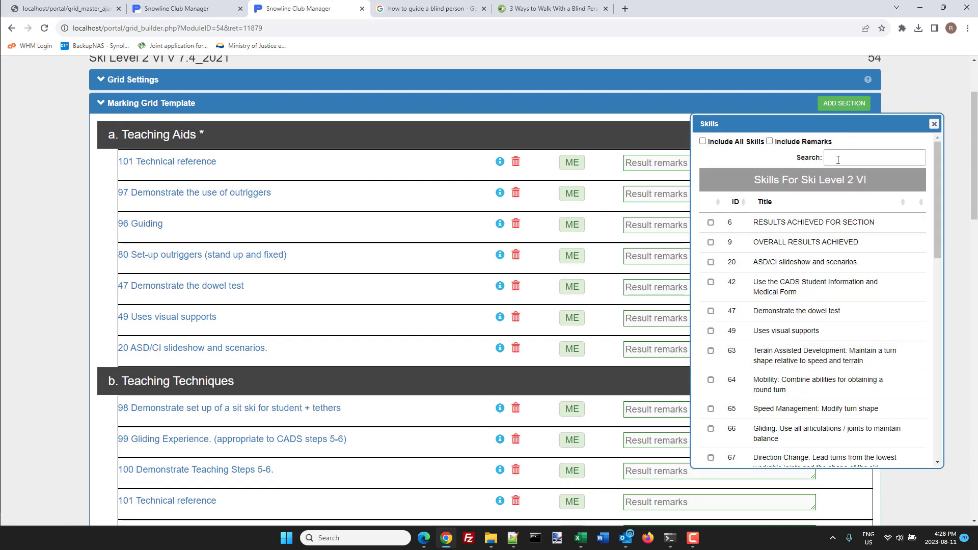
left_click(712, 316)
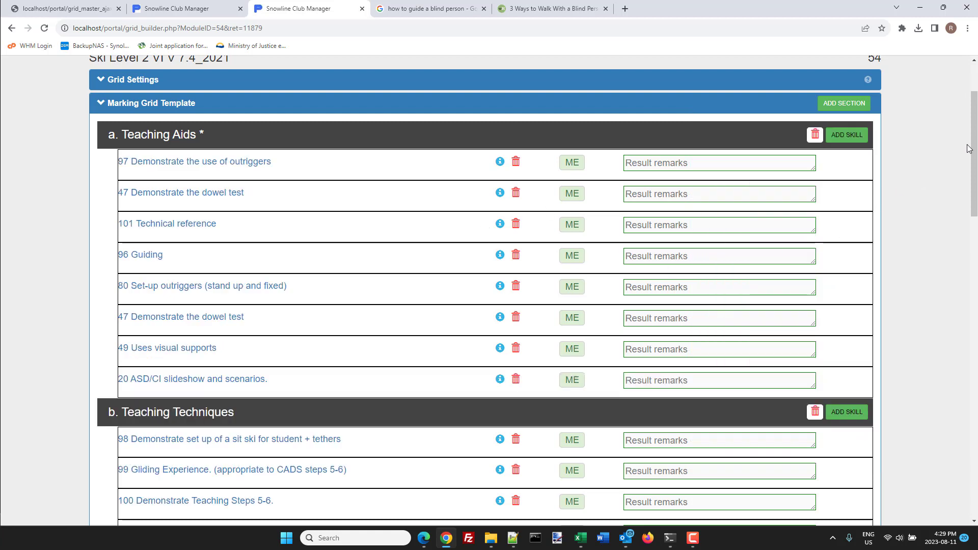
Step: Add skill 47 "Demonstrate the dowel test" to the "New Stuff HERE!!" section
left_click_drag(974, 147, 974, 428)
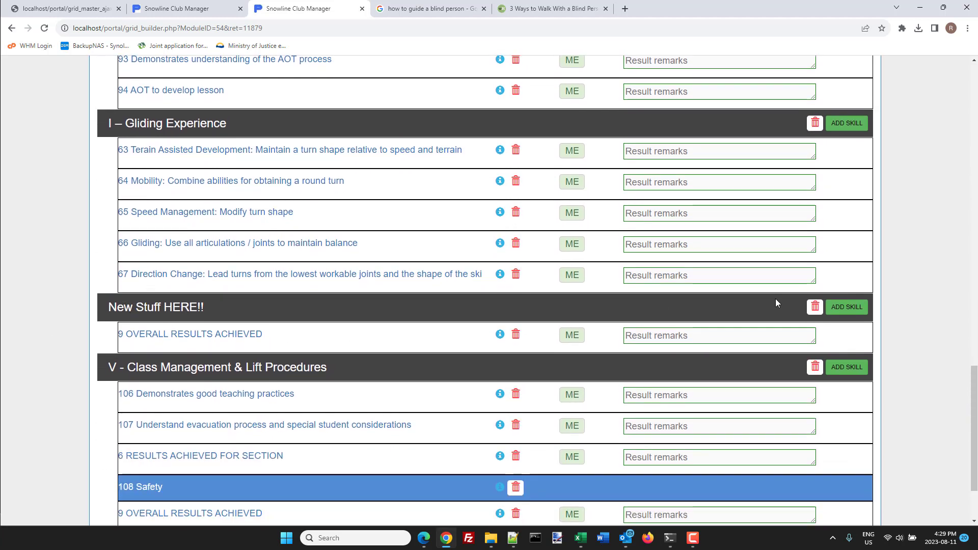
left_click(854, 308)
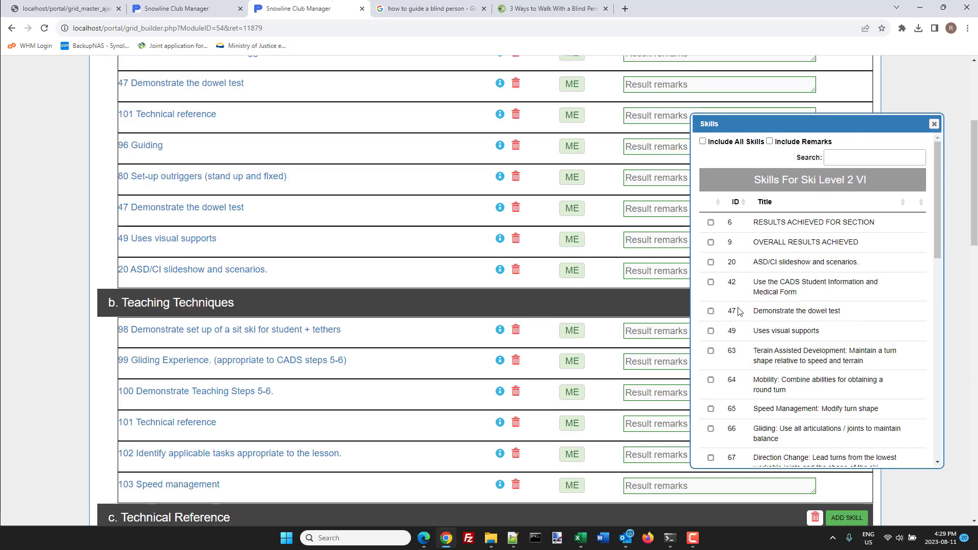
left_click(710, 311)
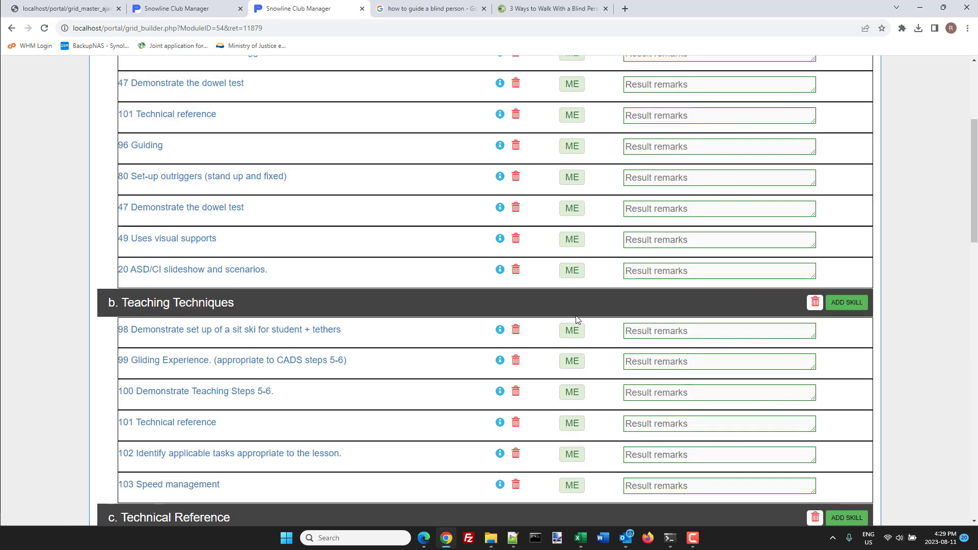
scroll(579, 316, "down", 15)
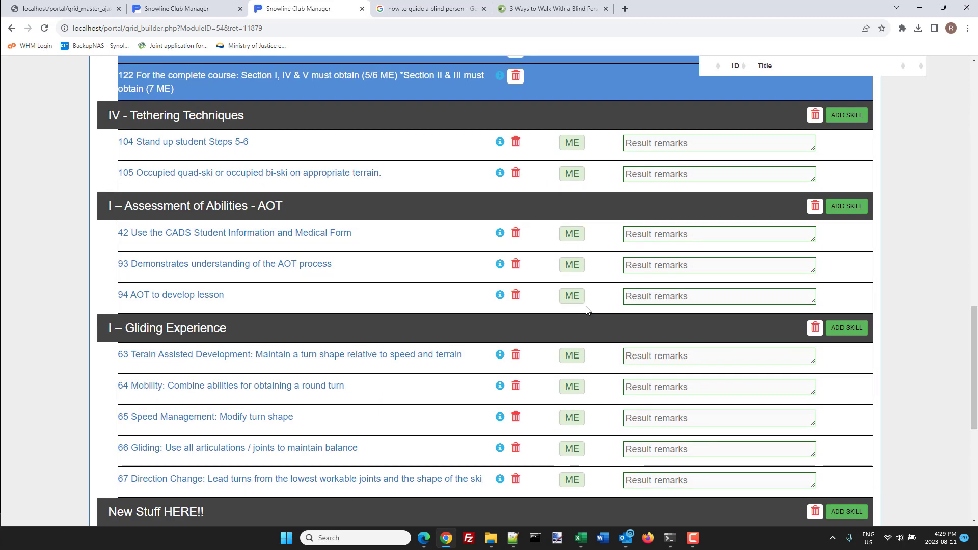
scroll(586, 309, "down", 3)
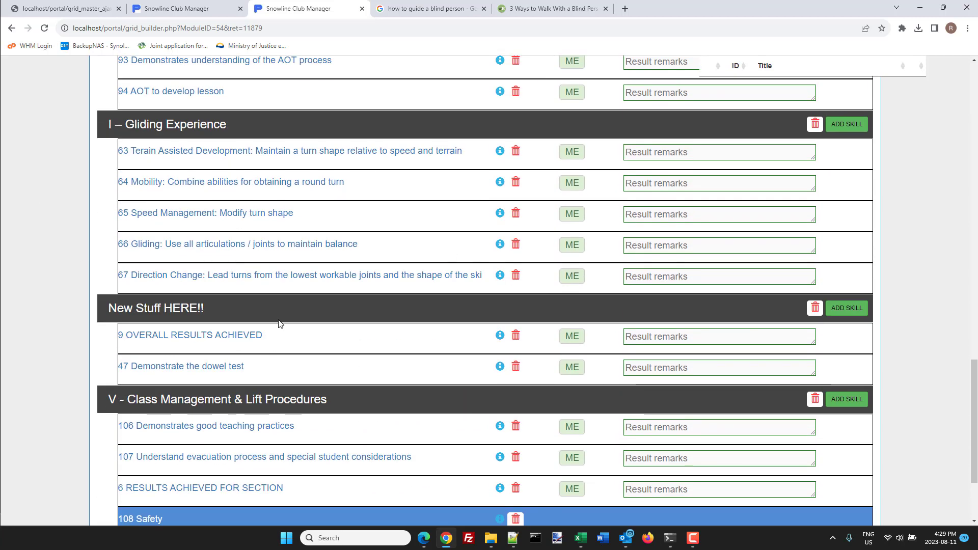
Step: Remove the "New Stuff HERE!!" section from the marking grid template
left_click(815, 310)
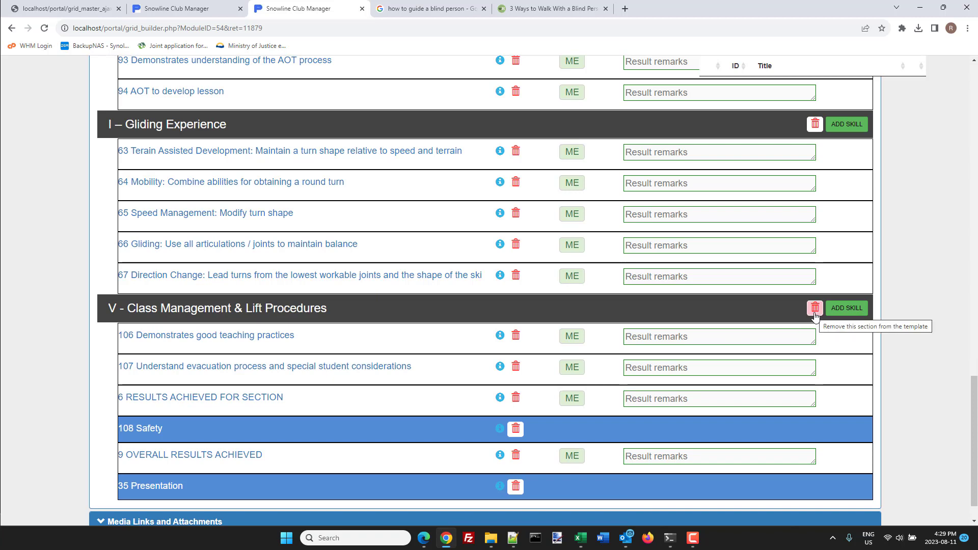
scroll(613, 331, "up", 2)
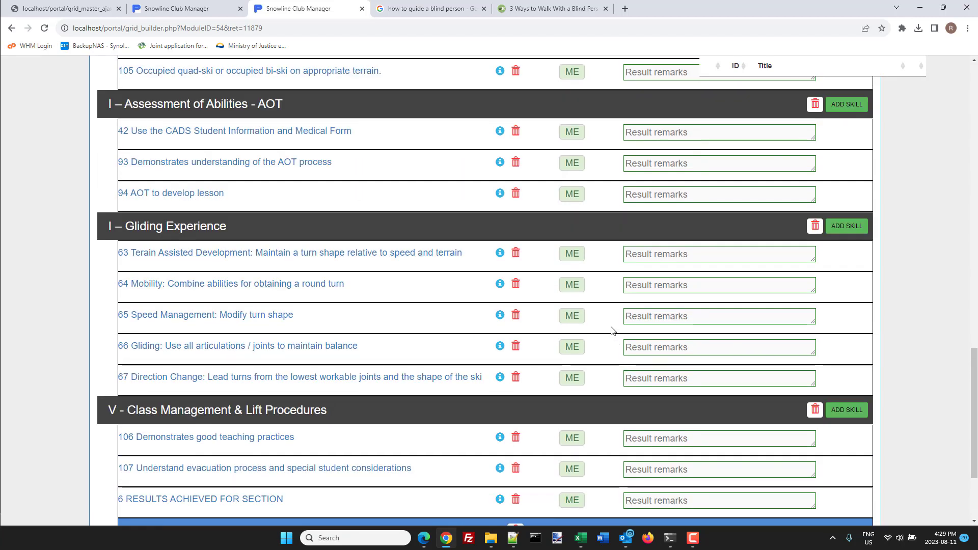
scroll(613, 331, "down", 2)
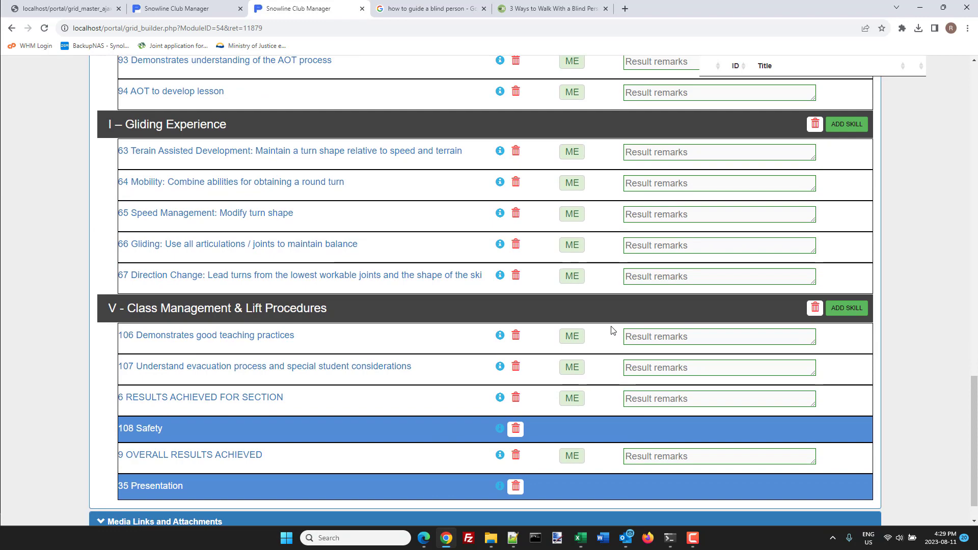
Step: Add remark 75 "CADS Level 1" from the Ski Level 2 VI remarks to the "IV - Tethering Techniques" section
scroll(613, 331, "up", 9)
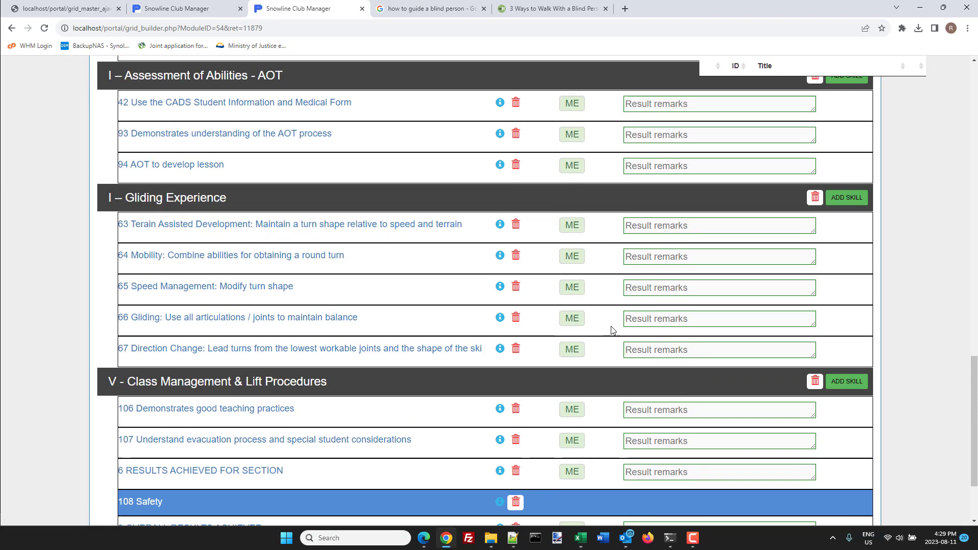
scroll(613, 331, "down", 4)
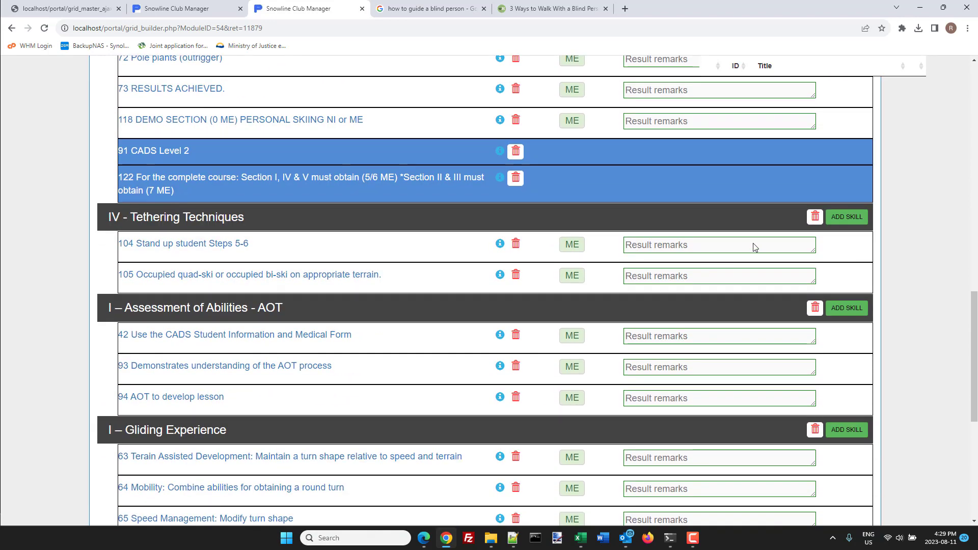
left_click(846, 218)
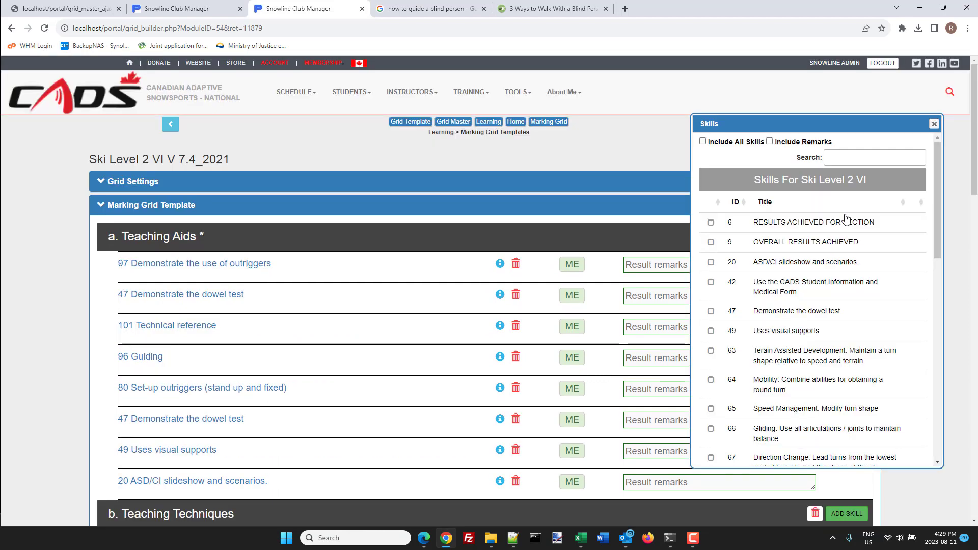
left_click(770, 141)
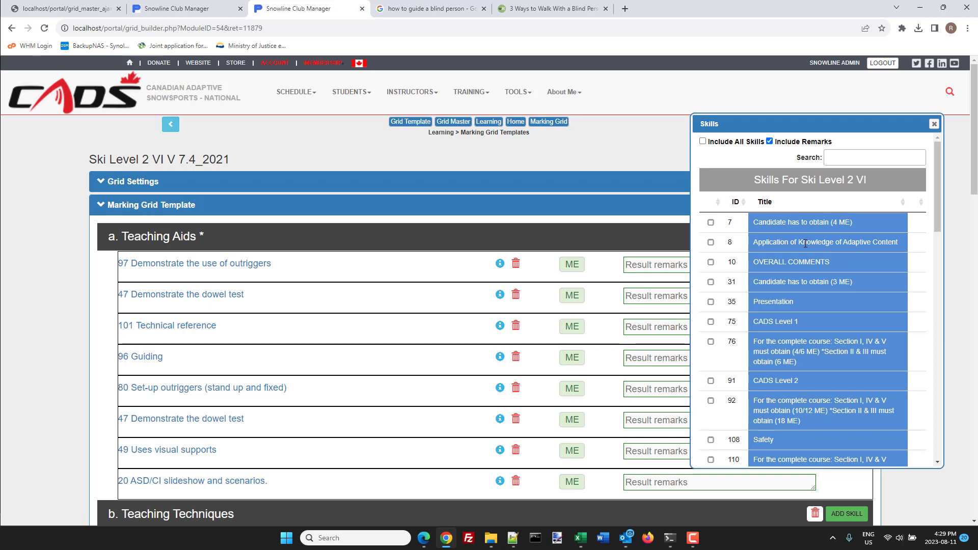
left_click(710, 324)
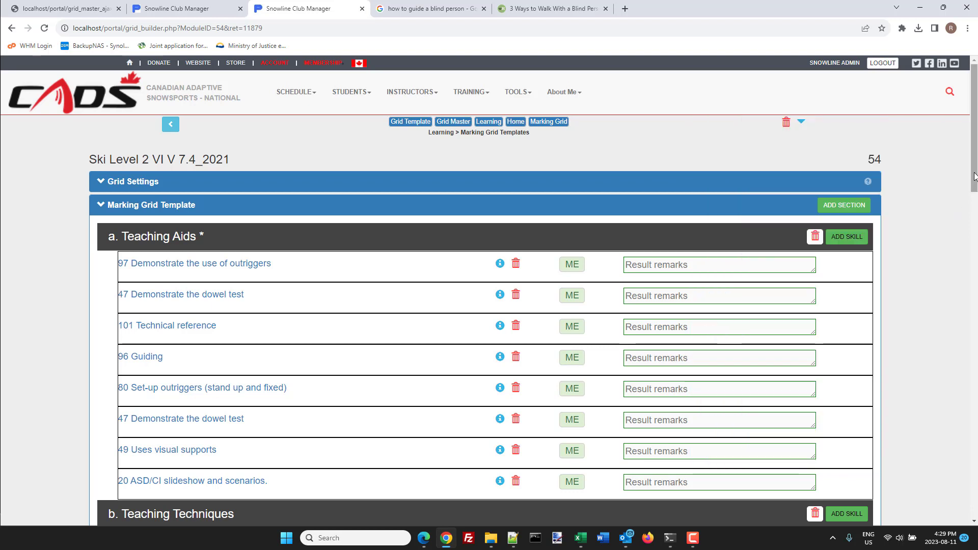
left_click_drag(967, 191, 971, 378)
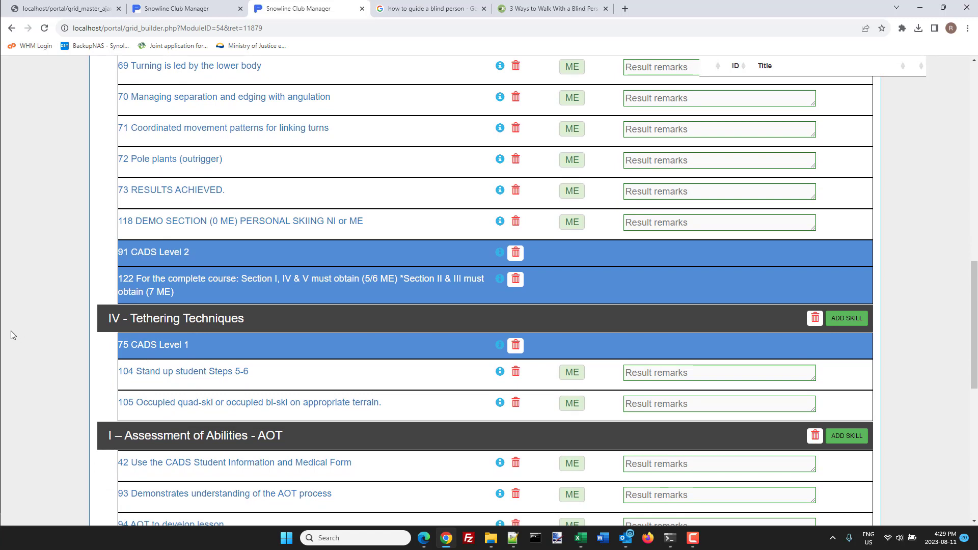
Step: Collapse the marking grid template and expand its media links and attachments to examine the upload and link options
scroll(12, 334, "up", 10)
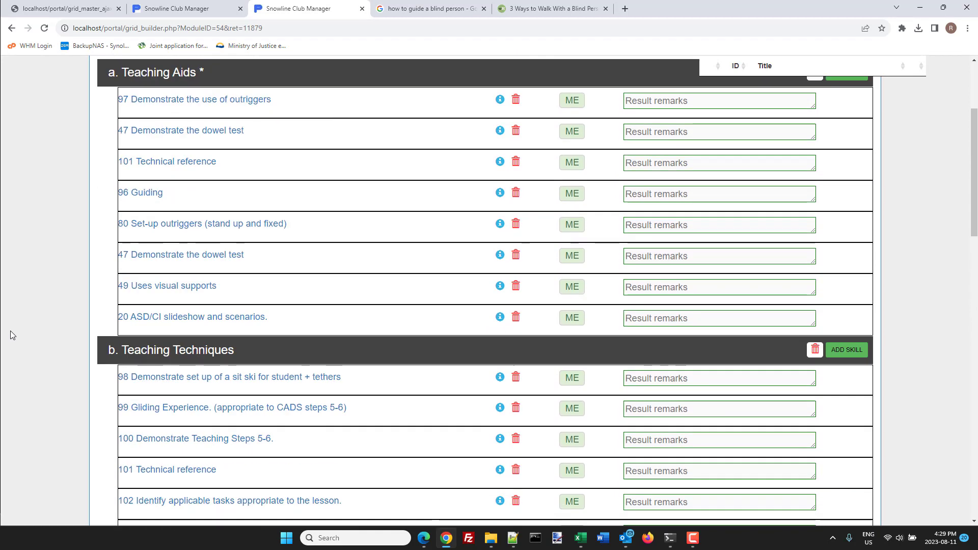
scroll(12, 334, "up", 3)
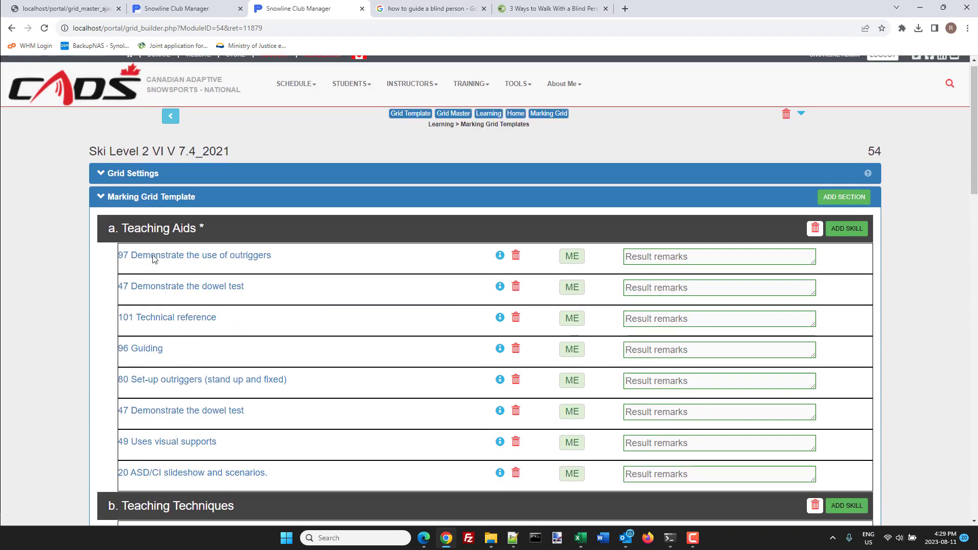
left_click(130, 203)
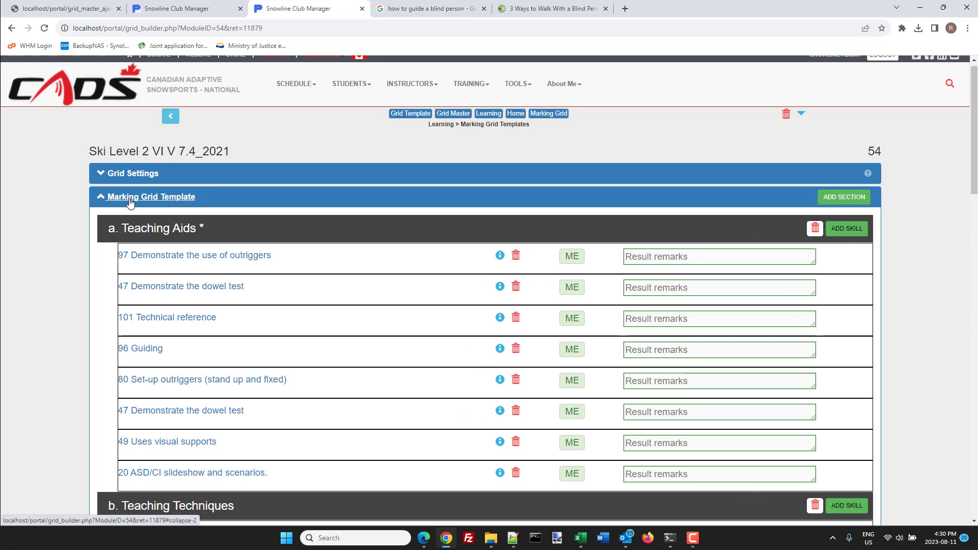
left_click(130, 203)
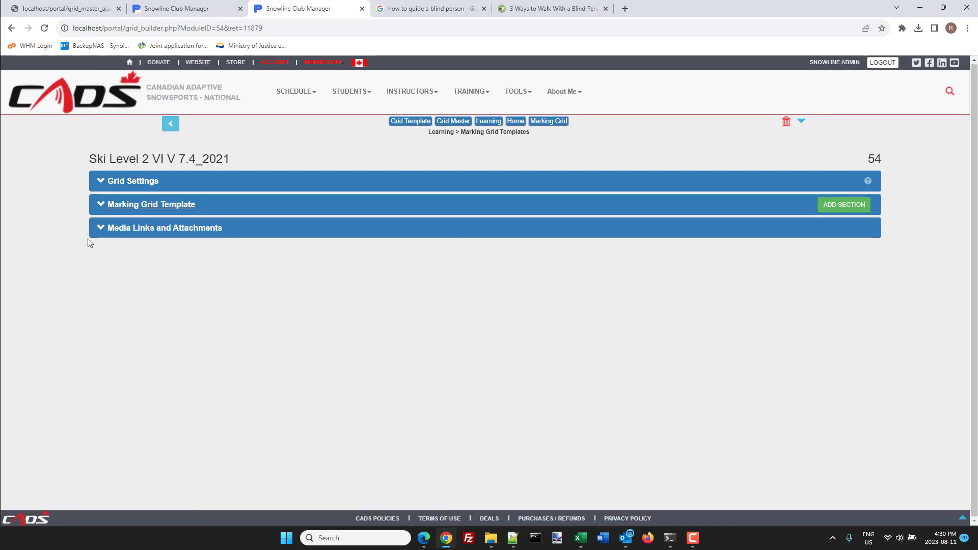
left_click(122, 230)
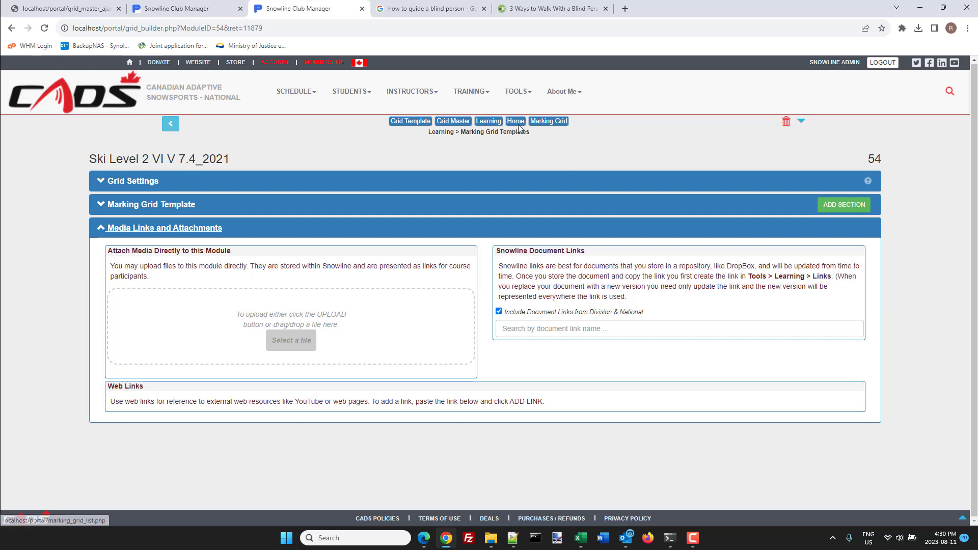
Step: Search the learning tools' skill list for "guid" and open the setup of skill 96 "Guiding"
left_click(523, 95)
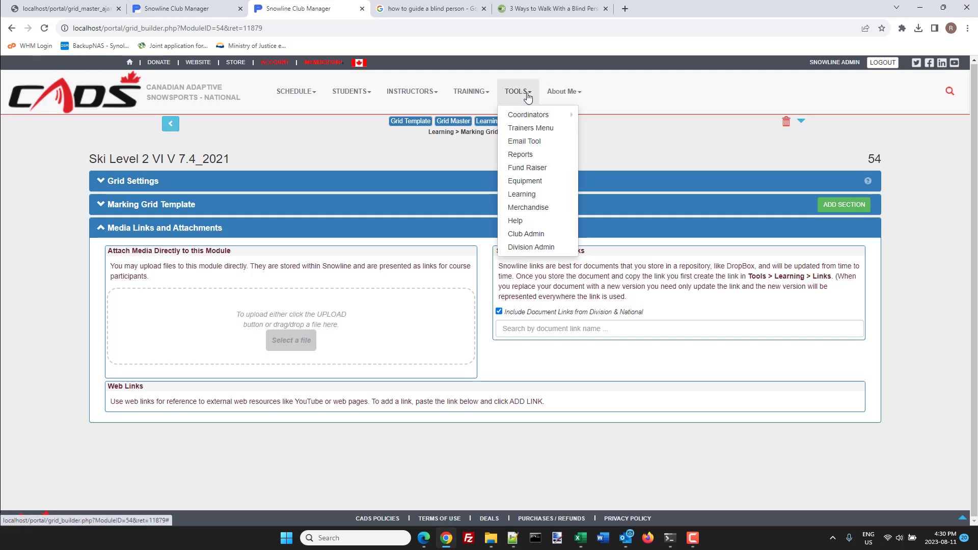
left_click(521, 195)
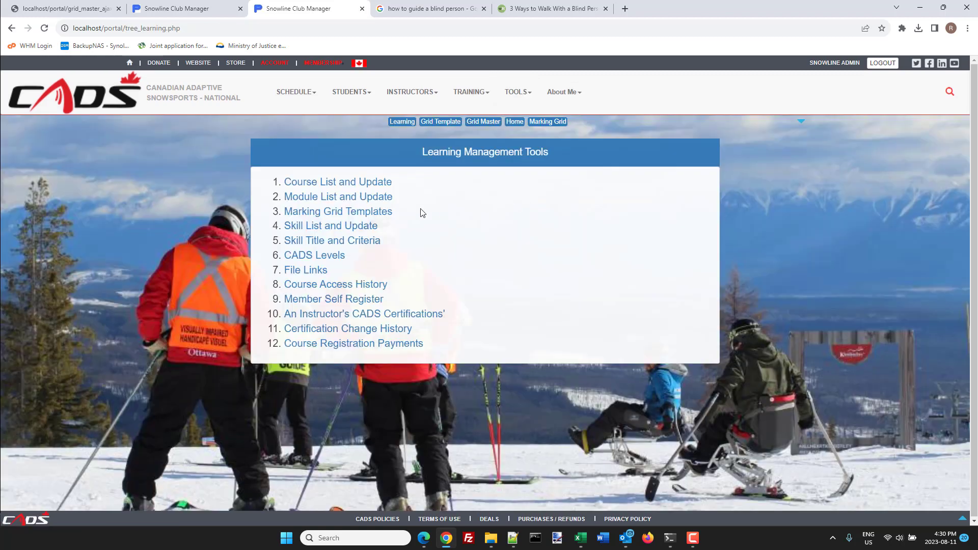
left_click(298, 231)
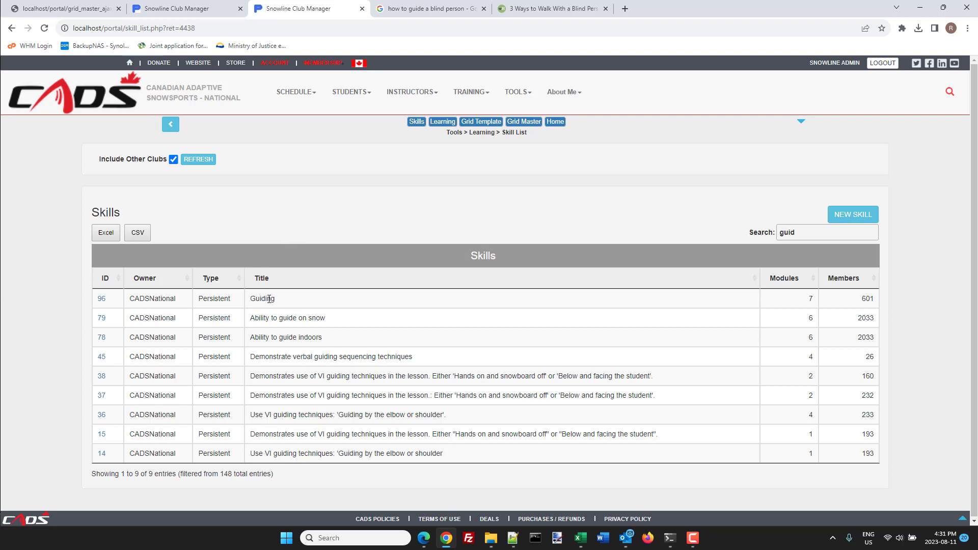
left_click(101, 299)
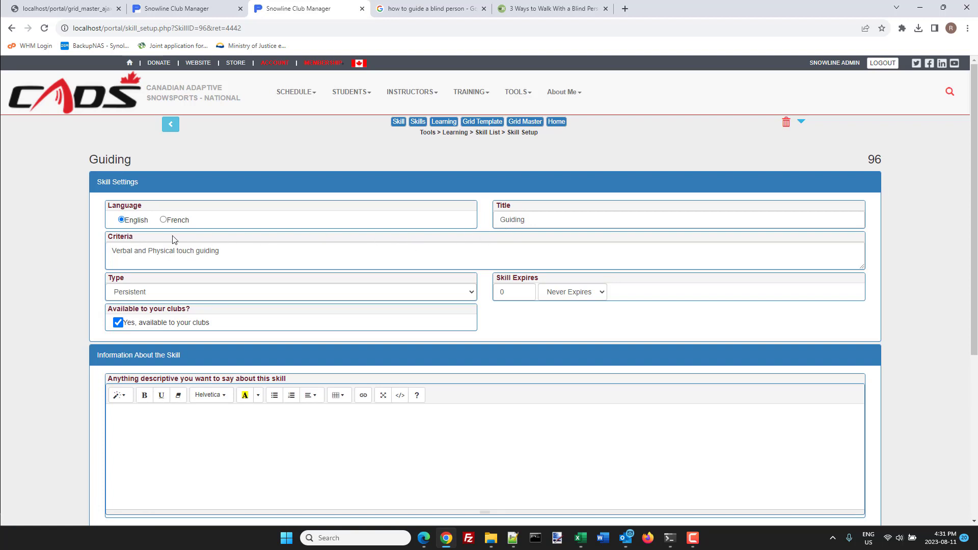
Step: Review the skill type choices for the "Guiding" skill and set its expiry to 2 years
left_click(154, 293)
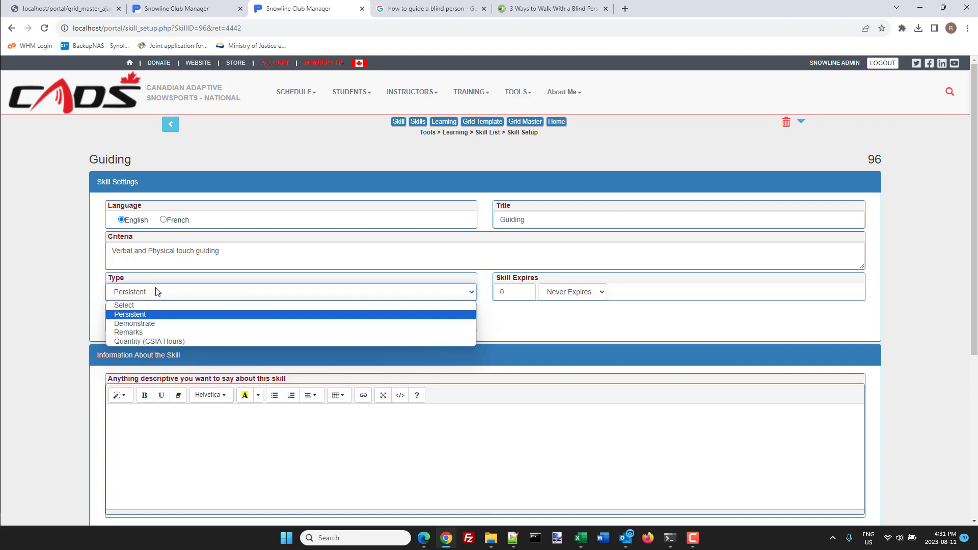
left_click(525, 293)
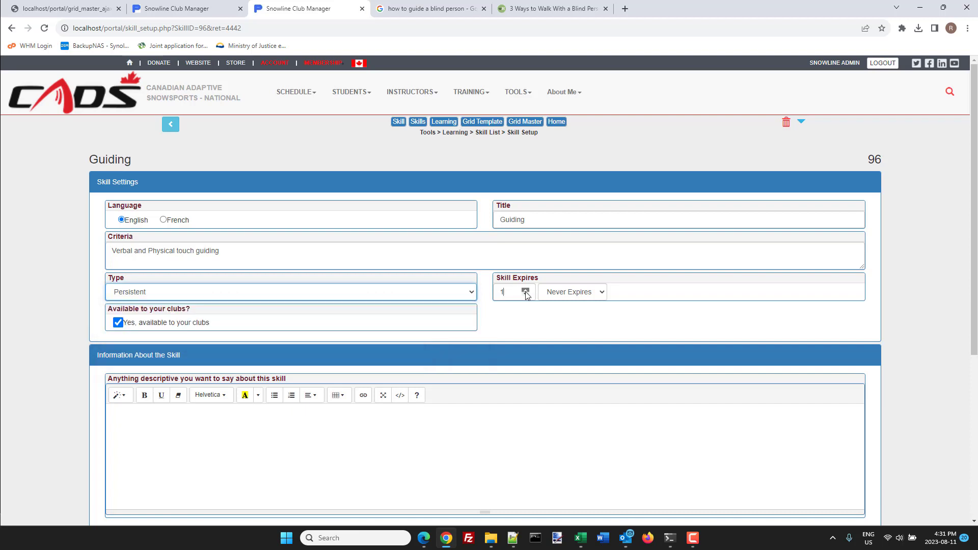
left_click(525, 291)
left_click(574, 291)
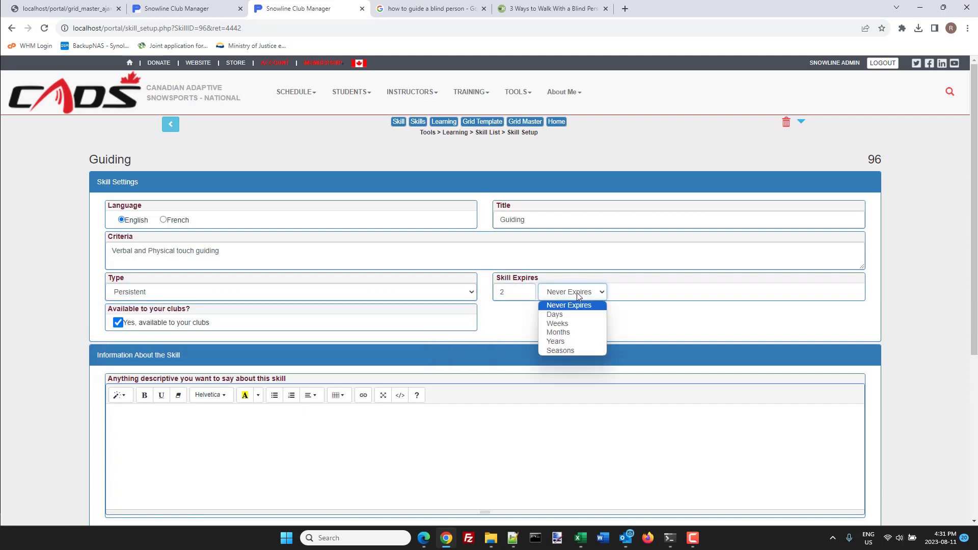
left_click(561, 341)
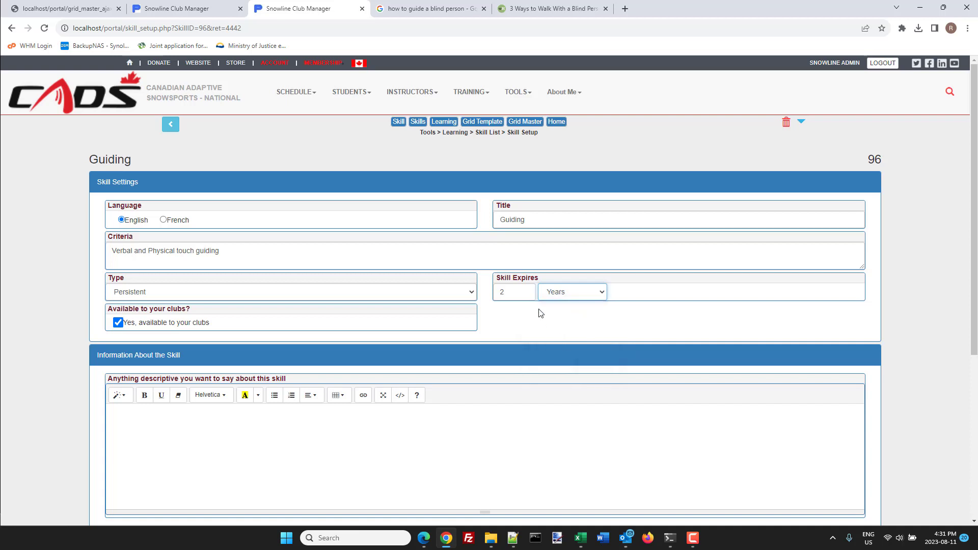
left_click(638, 297)
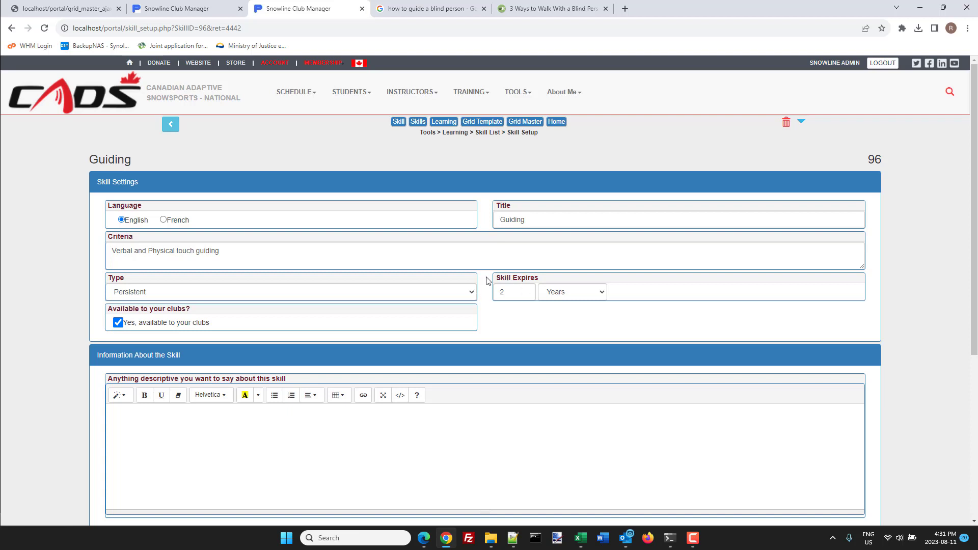
Step: Examine the "Guiding" skill's type choices, description area, media attachments and links to external resources
left_click(471, 293)
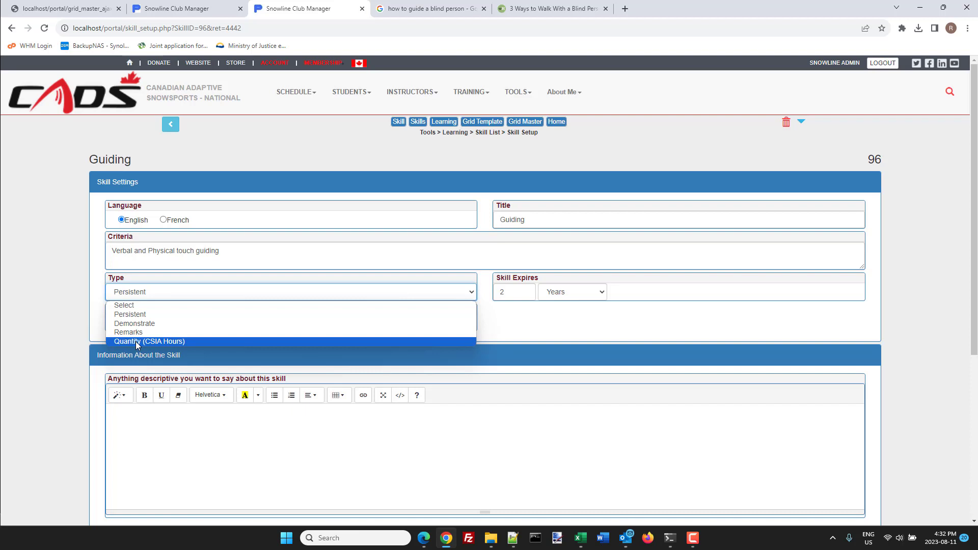
left_click(75, 337)
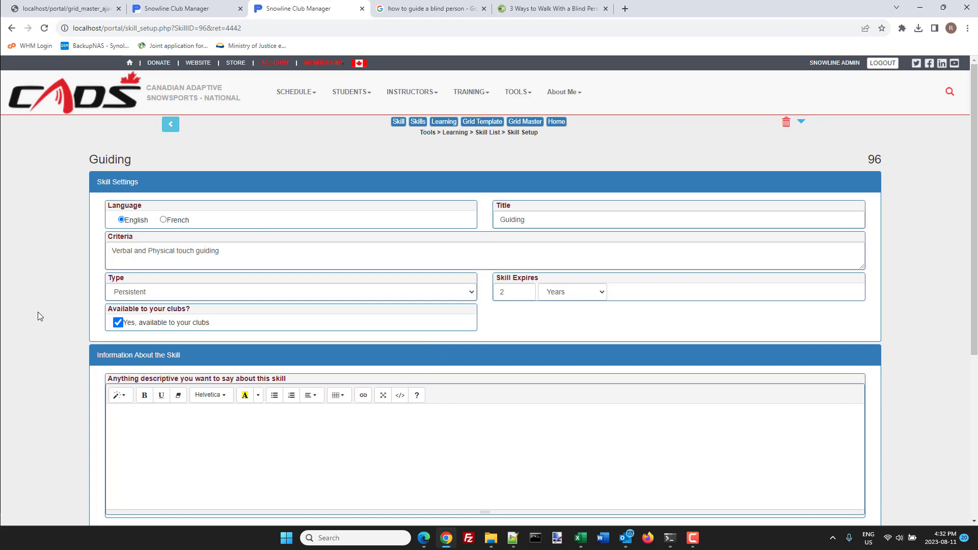
scroll(39, 311, "down", 2)
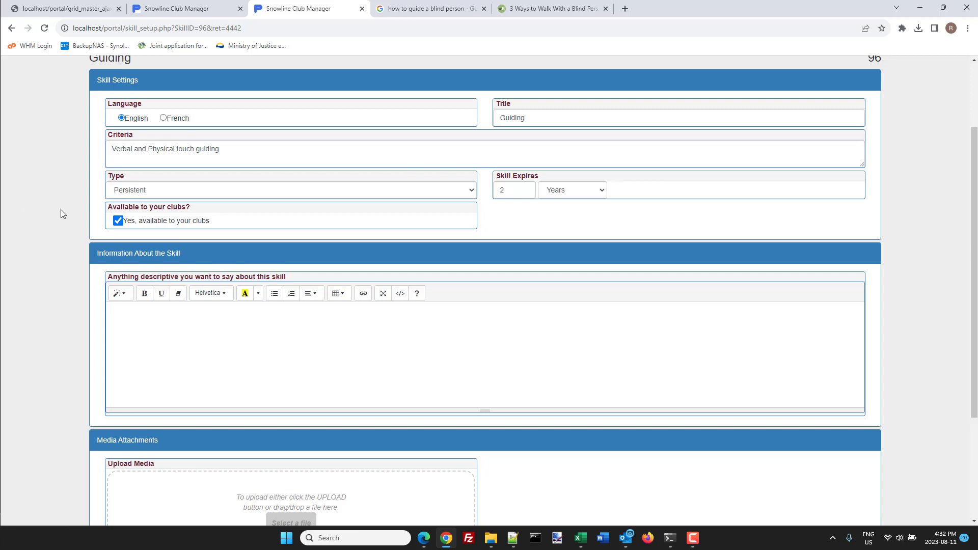
scroll(60, 213, "down", 3)
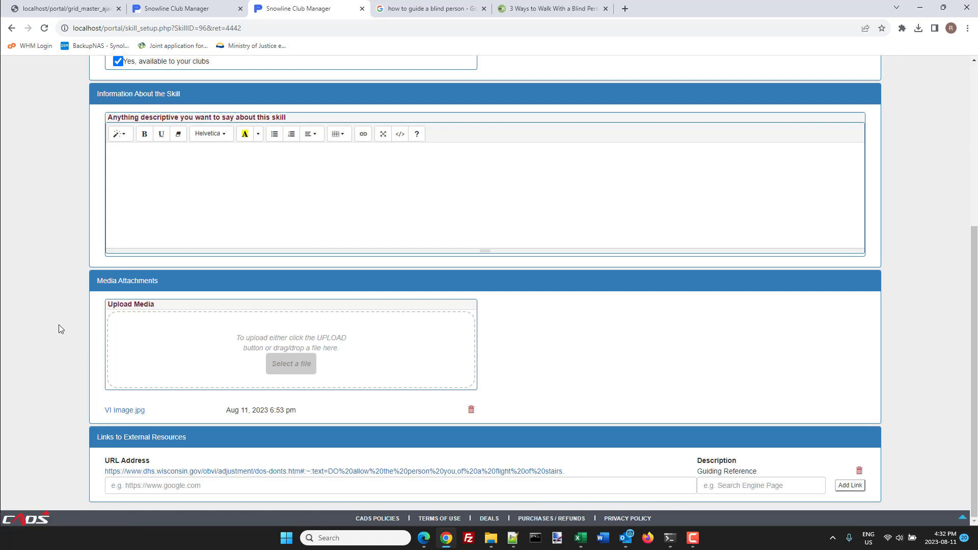
scroll(59, 328, "up", 5)
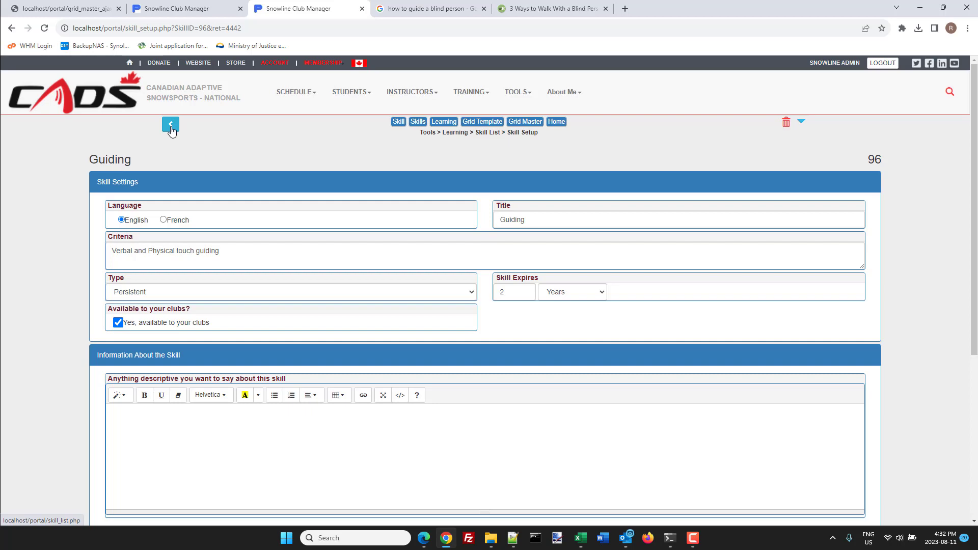
Step: Leave the "Guiding" skill setup and open Skill Title and Criteria from the learning management tools
left_click(171, 127)
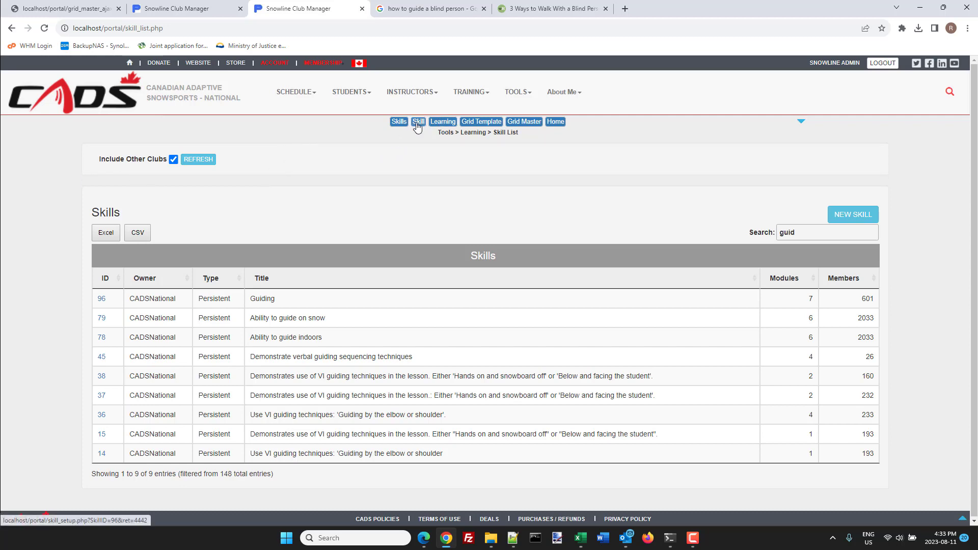
left_click(441, 124)
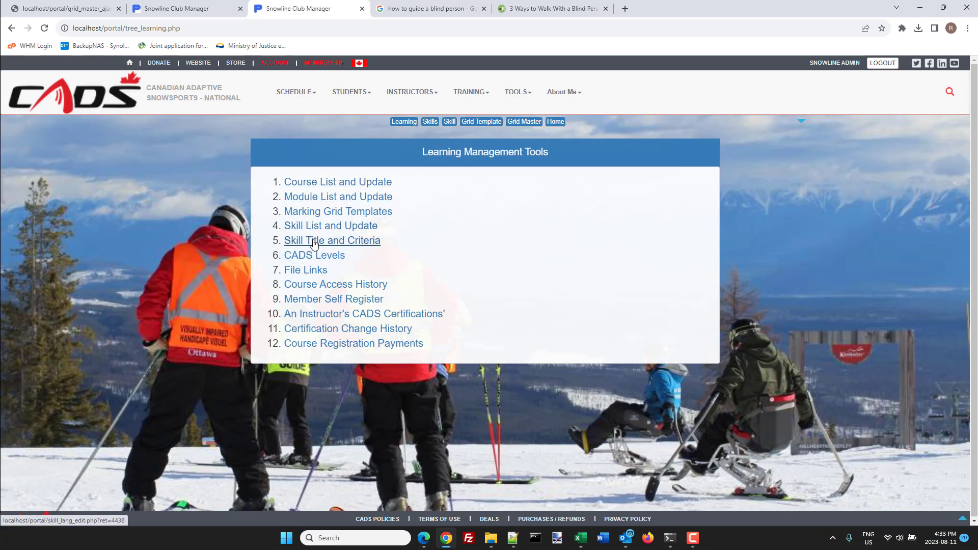
left_click(318, 241)
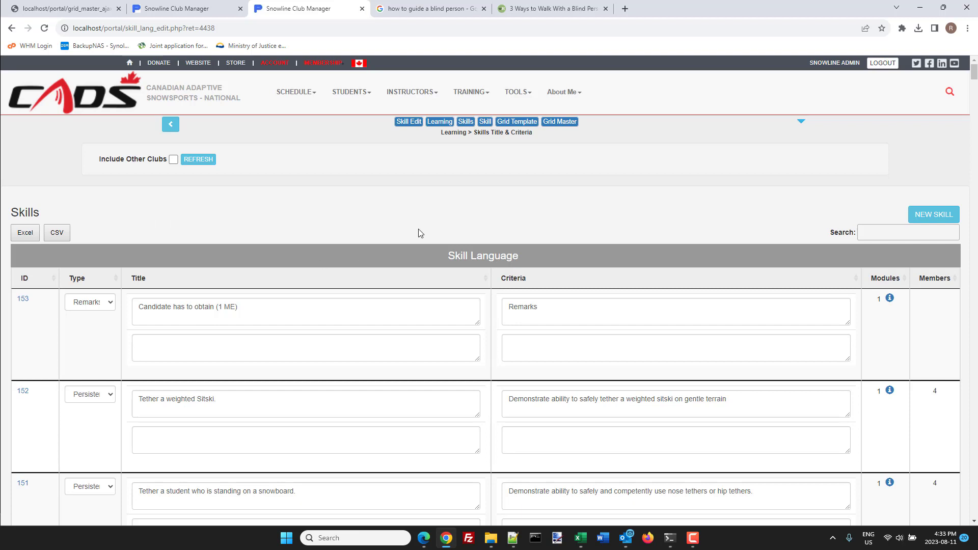
Step: Shorten the title of skill 153 to "Candidate has to obtain" and visit its second title field and criteria field
scroll(422, 231, "down", 2)
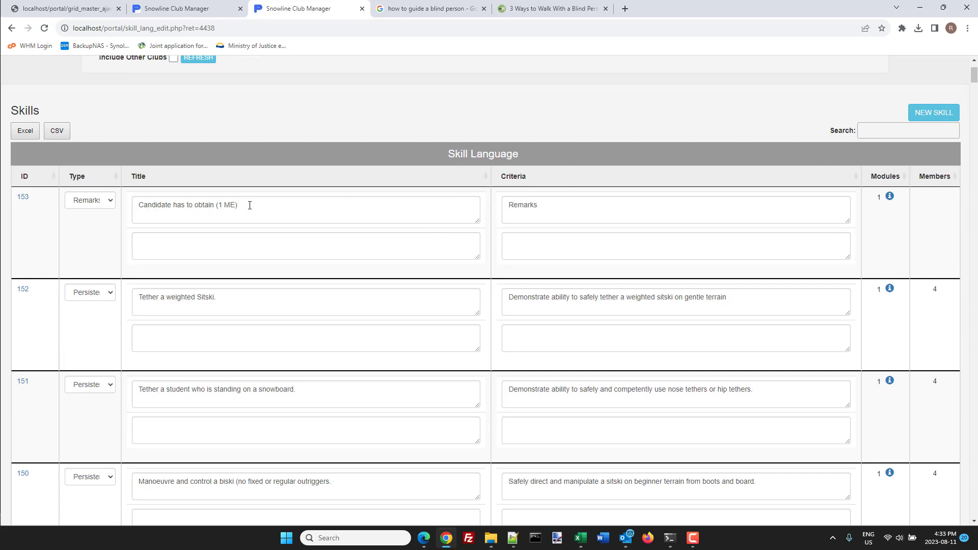
left_click(243, 208)
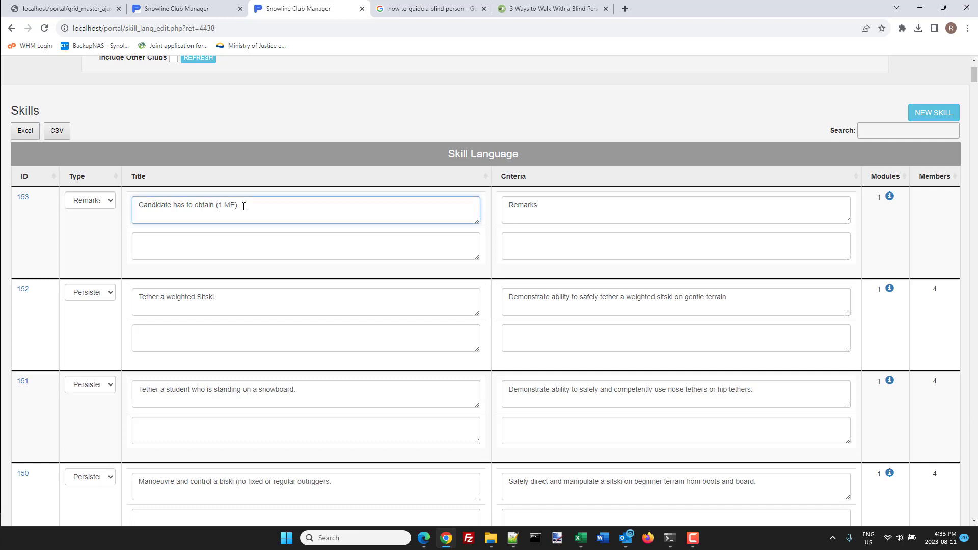
key("BackSpace")
key("BackSpace")
key("BackSpace")
left_click(242, 236)
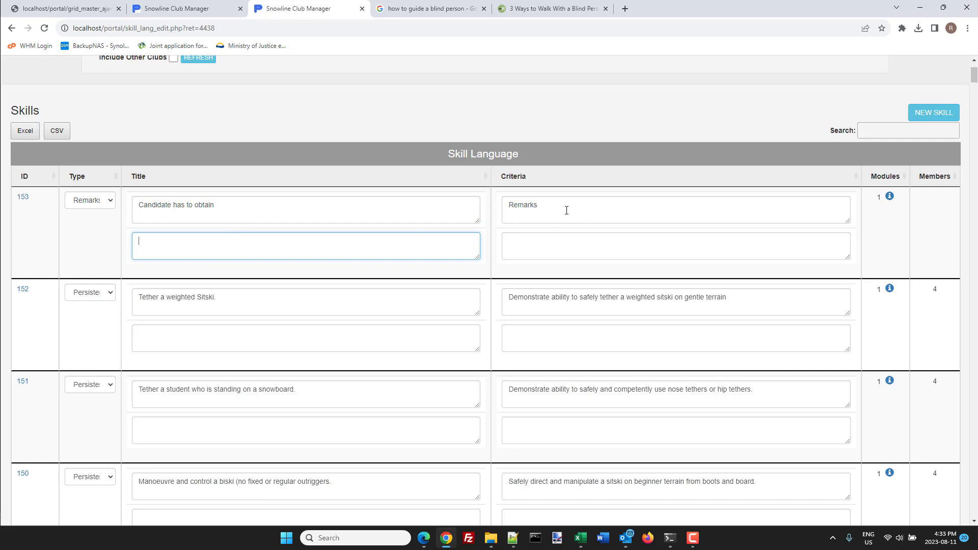
left_click(547, 206)
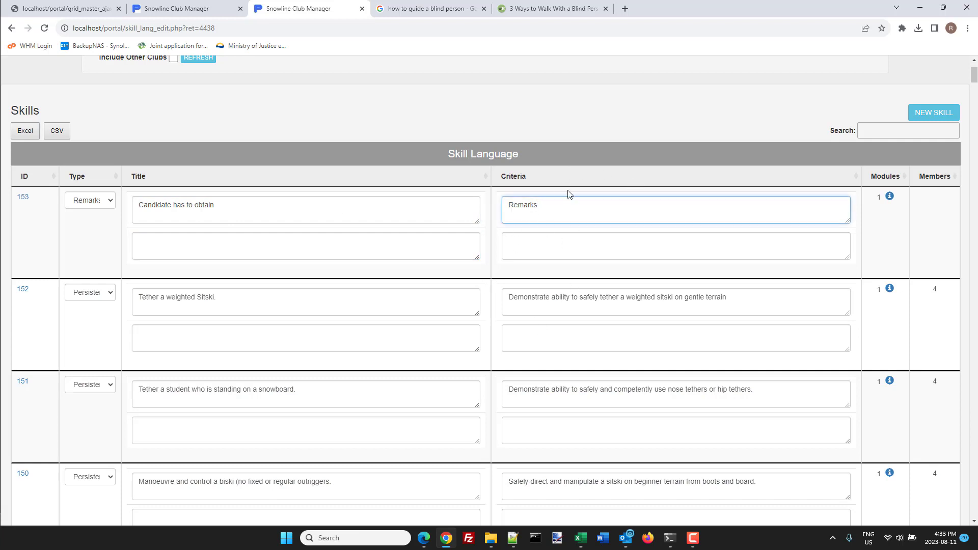
Step: Sort the skill language list by title in ascending order and look through the sorted skills
left_click(485, 181)
scroll(367, 239, "down", 2)
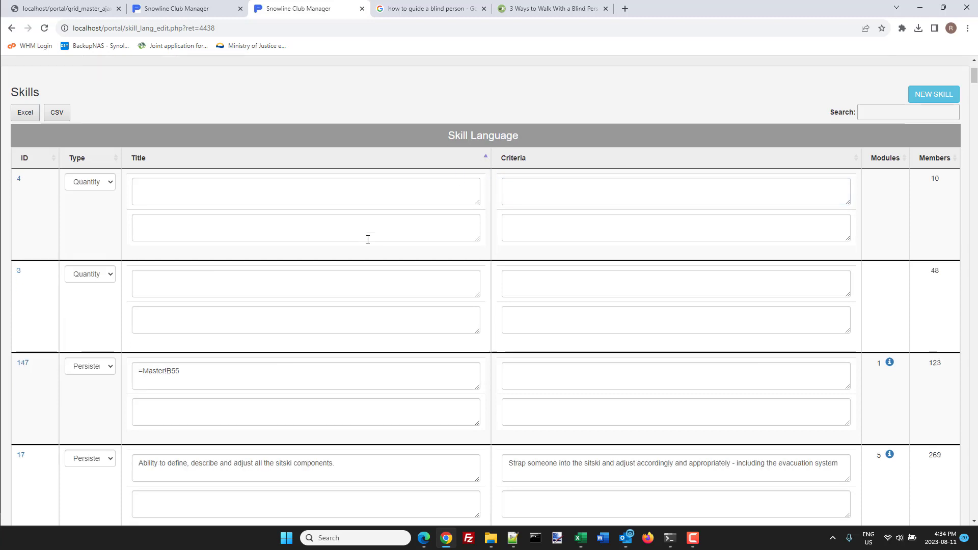
scroll(367, 240, "down", 4)
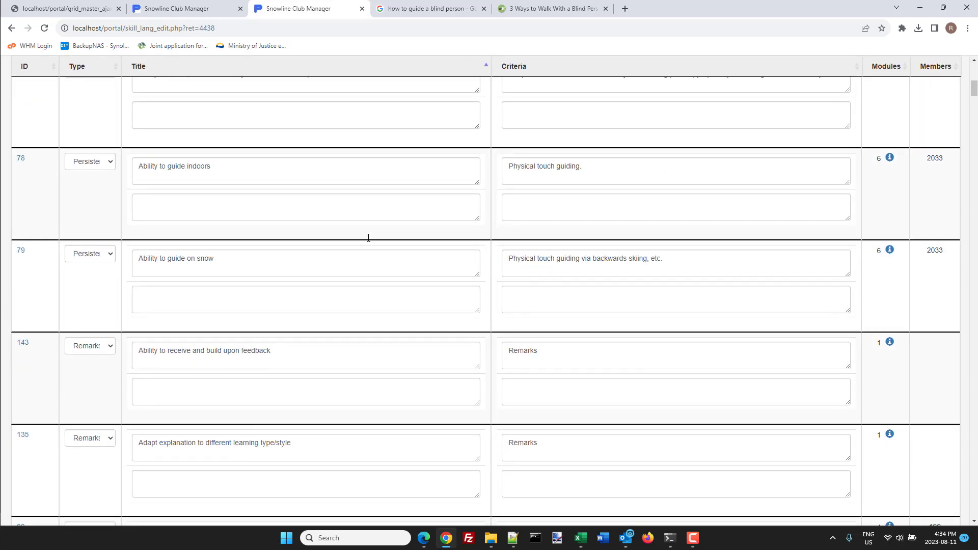
scroll(368, 239, "down", 6)
scroll(367, 233, "up", 16)
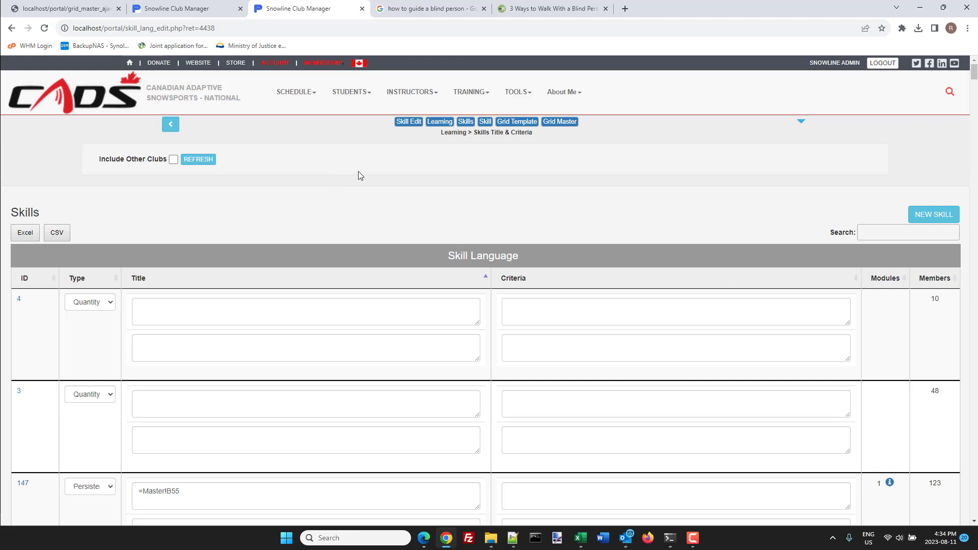
Step: Open the CADS Levels list from the learning tools, search it for "vi" and open the setup of "Ski Level 2 VI"
left_click(518, 95)
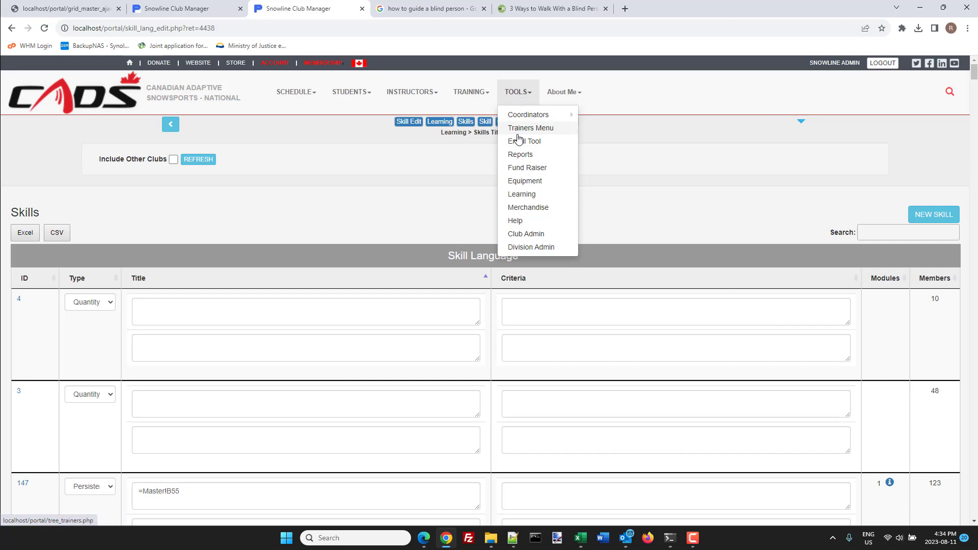
left_click(518, 196)
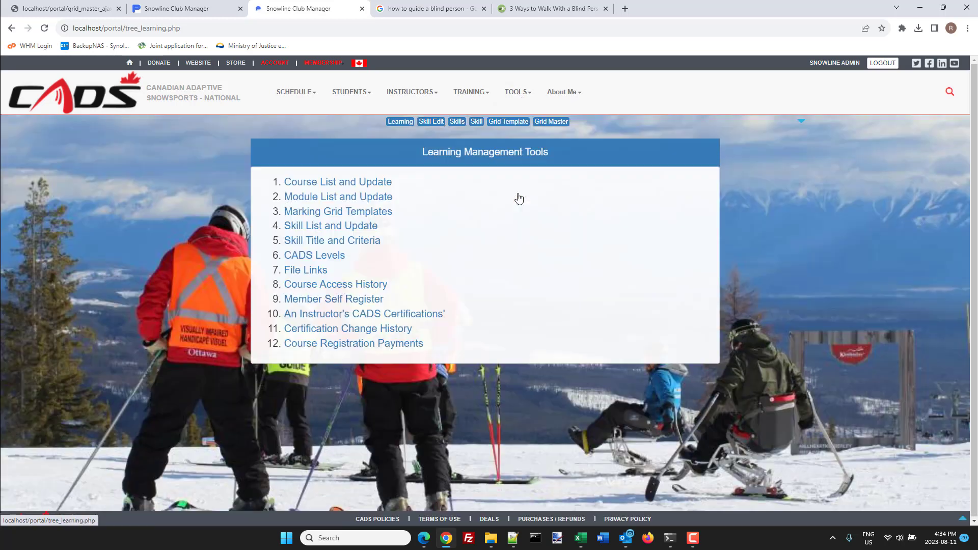
left_click(301, 260)
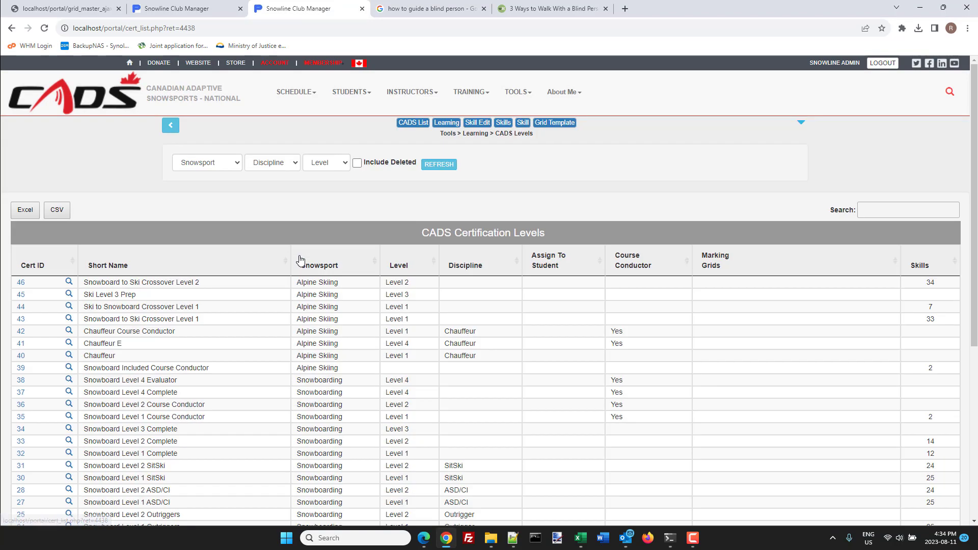
left_click(878, 209)
type("vi")
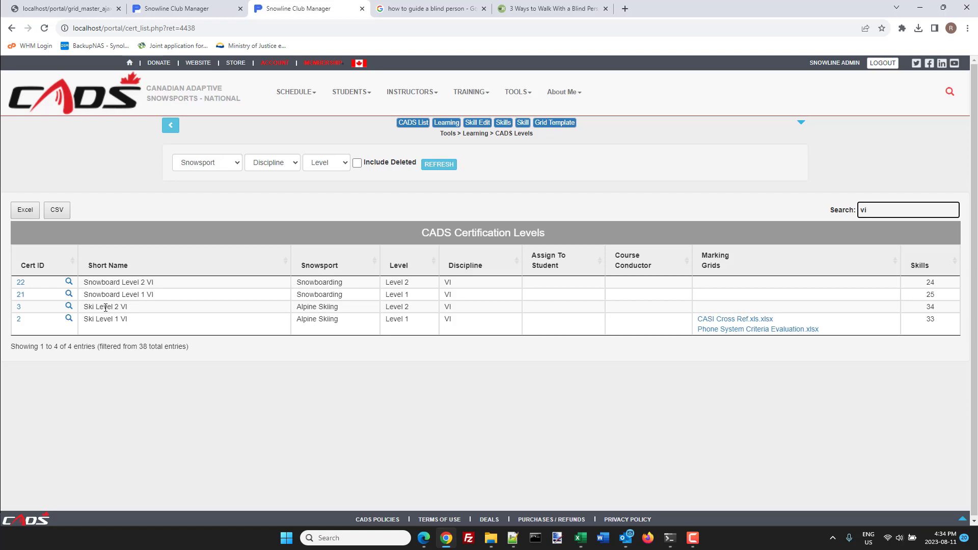
left_click(69, 308)
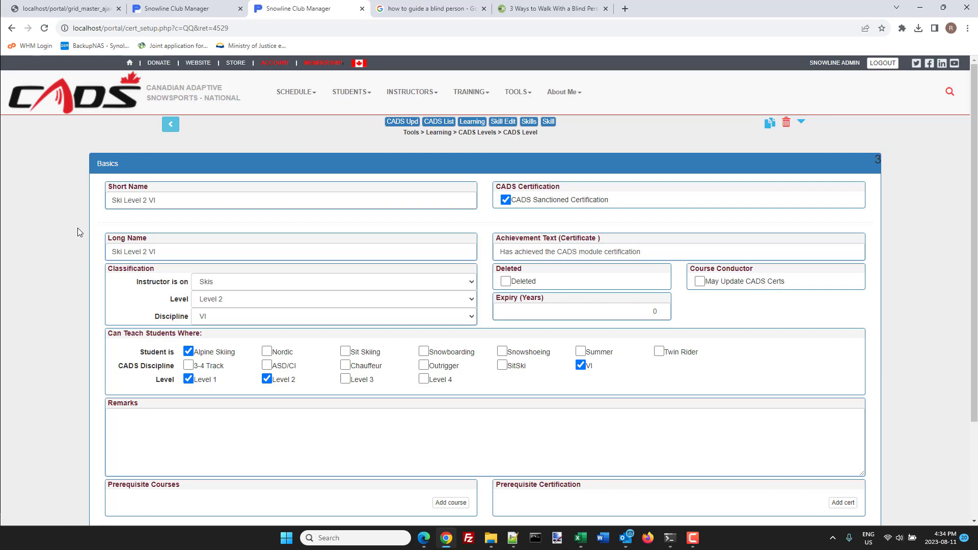
Step: Expand the requisite skills of the "Ski Level 2 VI" certification and search them for "gui"
scroll(72, 246, "down", 3)
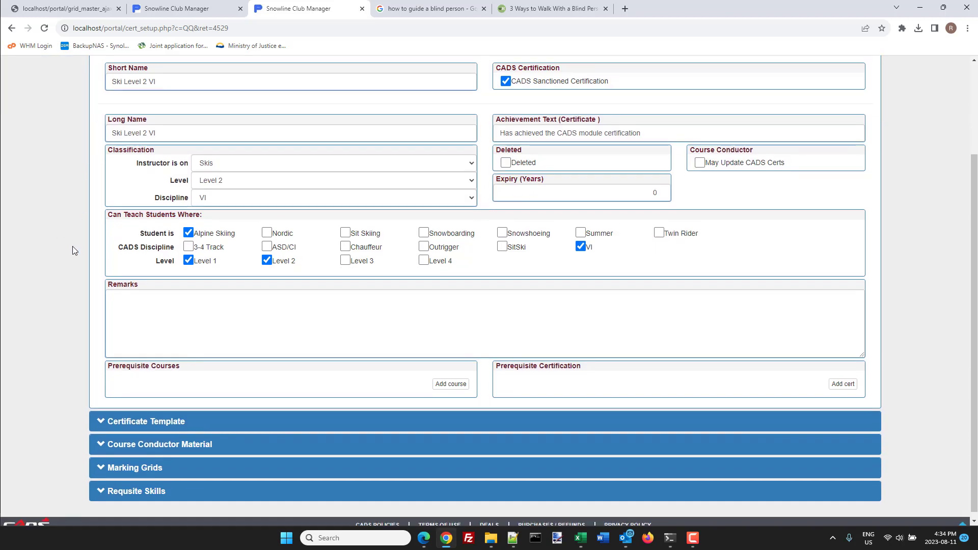
left_click(129, 486)
scroll(76, 342, "down", 5)
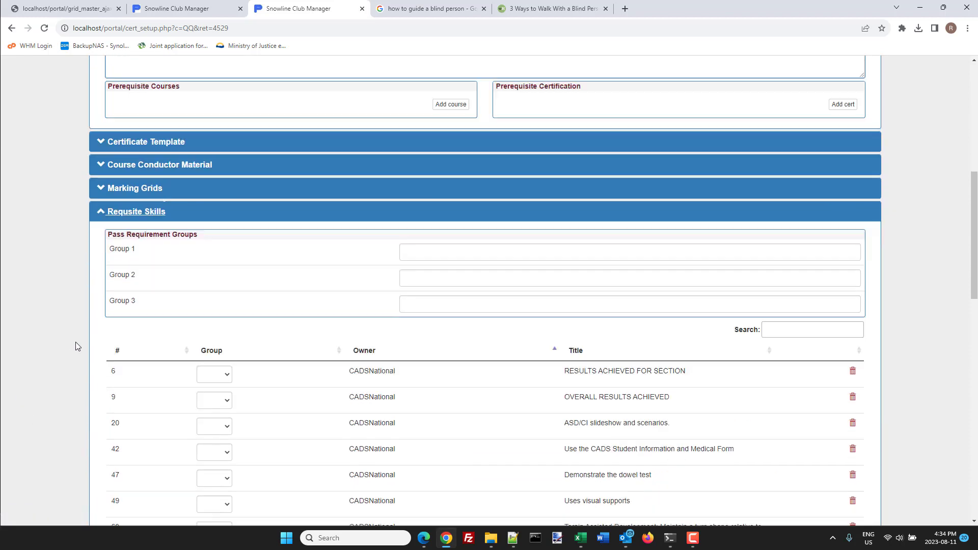
scroll(76, 341, "down", 4)
scroll(79, 337, "up", 2)
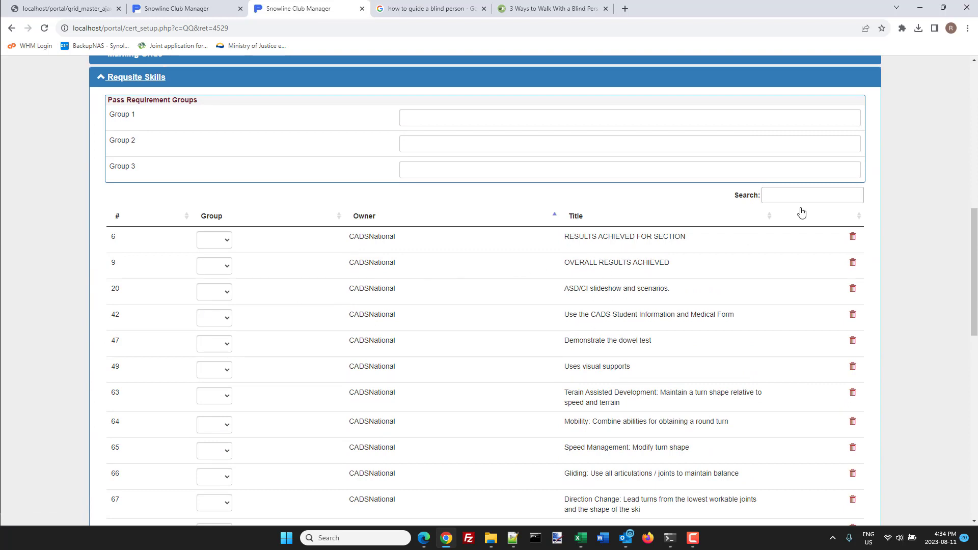
left_click(771, 198)
type("gui")
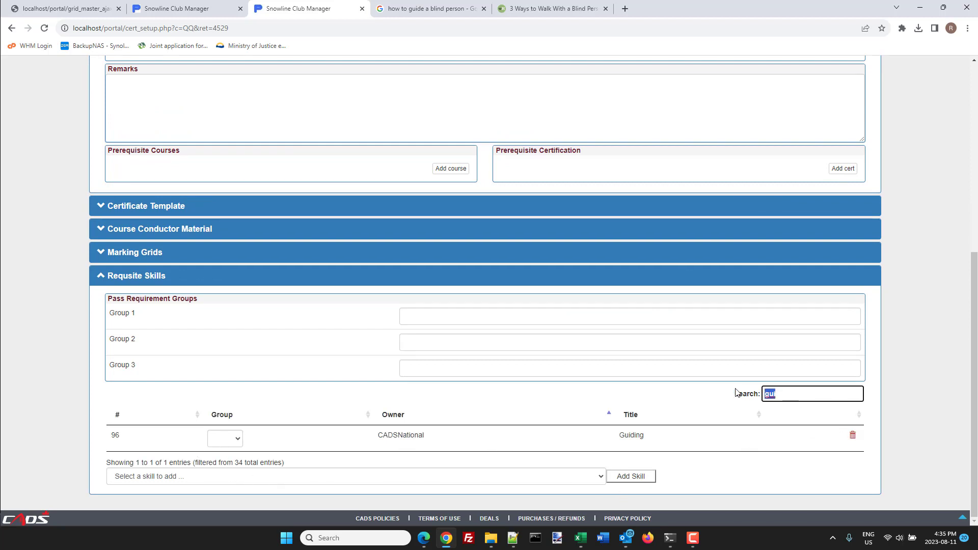
Step: Clear the requisite skills search and review the full skill list and its pass requirement groups
left_click_drag(785, 394, 737, 393)
key("BackSpace")
scroll(735, 392, "down", 4)
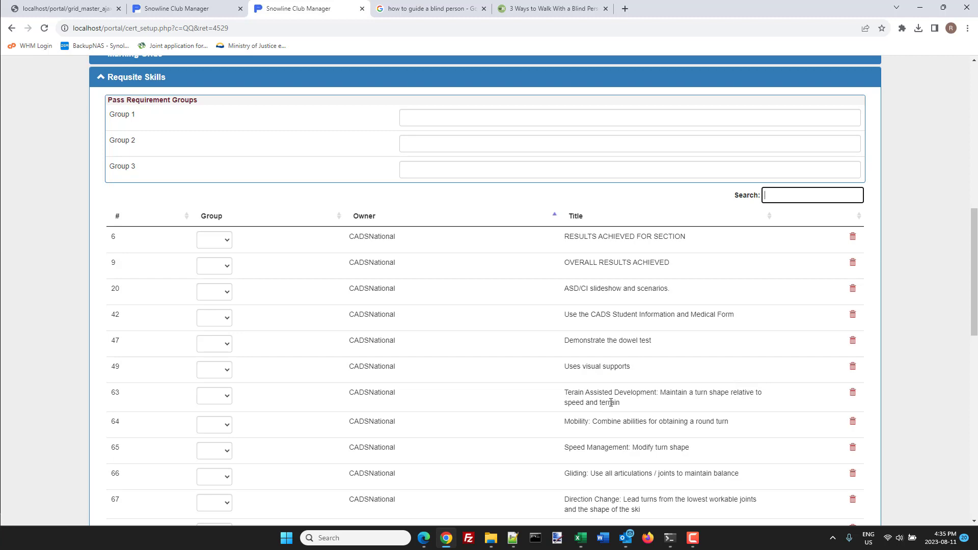
scroll(610, 402, "down", 4)
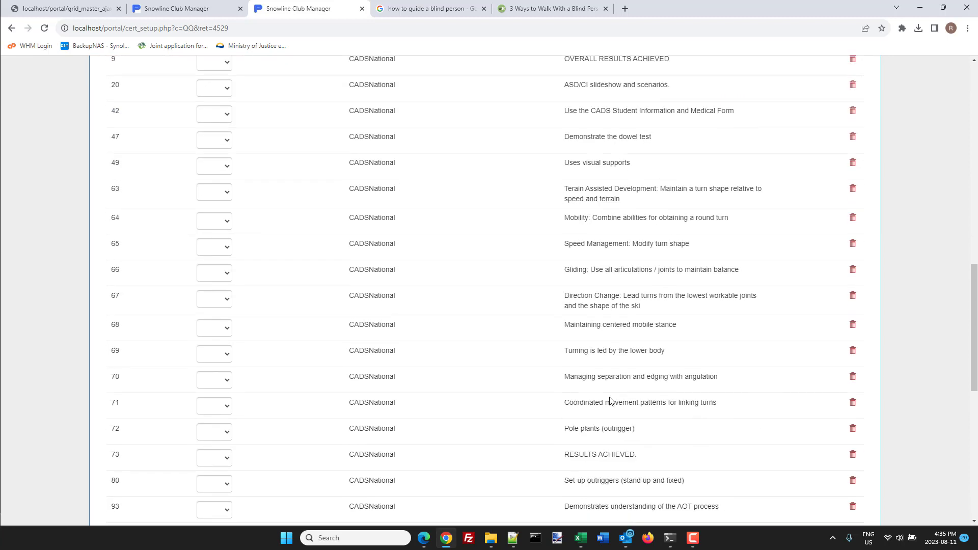
scroll(610, 397, "up", 4)
scroll(609, 397, "up", 2)
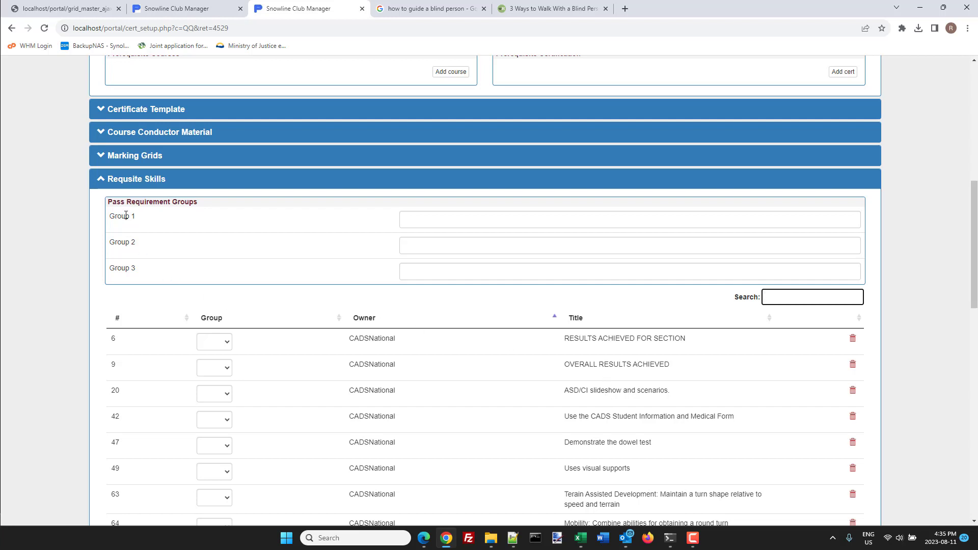
Step: Set the pass requirement of Group 1 to 67 and of Group 2 to 75
left_click(430, 217)
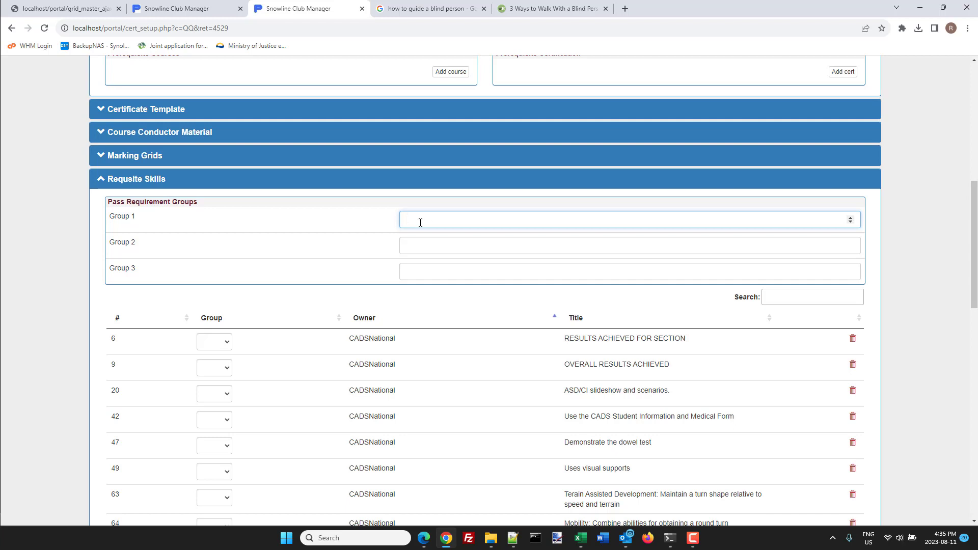
type("67")
left_click(410, 243)
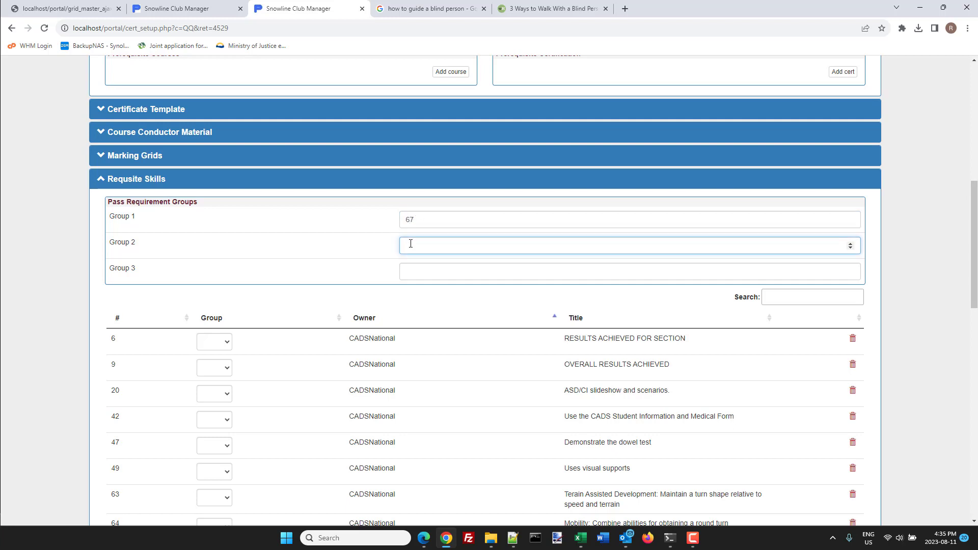
type("75")
Step: Assign requisite skills 6, 9 and 20 to group 1
left_click(226, 345)
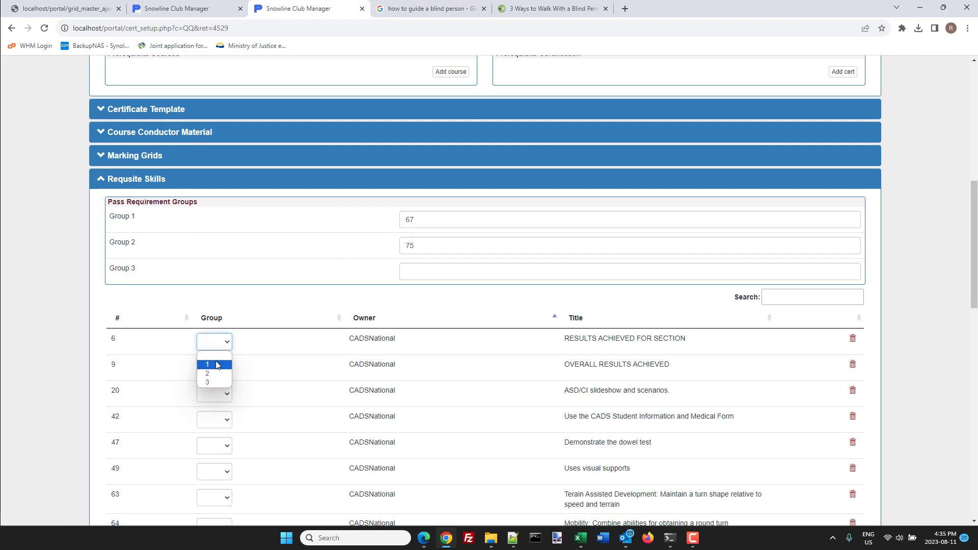
left_click(219, 364)
left_click(224, 369)
left_click(220, 390)
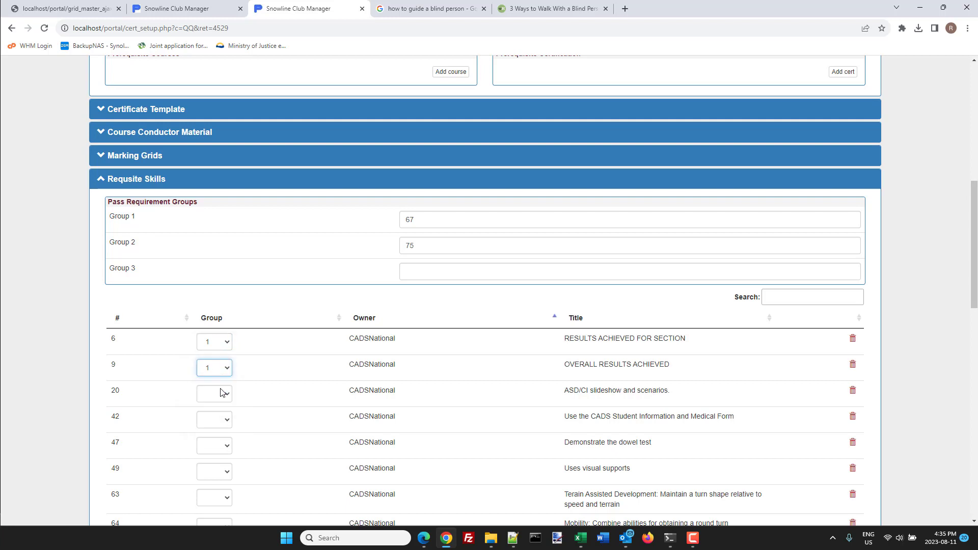
left_click(220, 393)
left_click(217, 415)
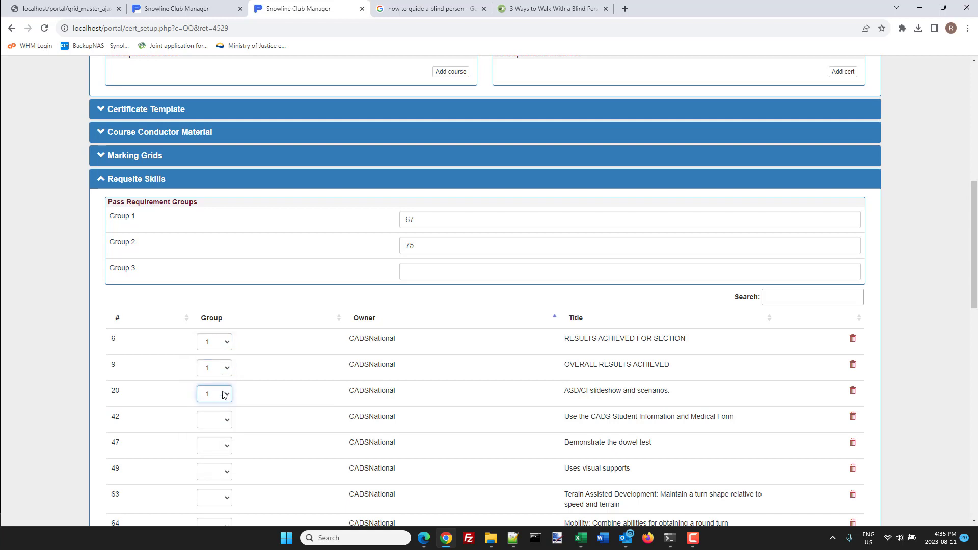
Step: Assign requisite skills 42, 47, 49 and 63 to group 2
left_click(211, 420)
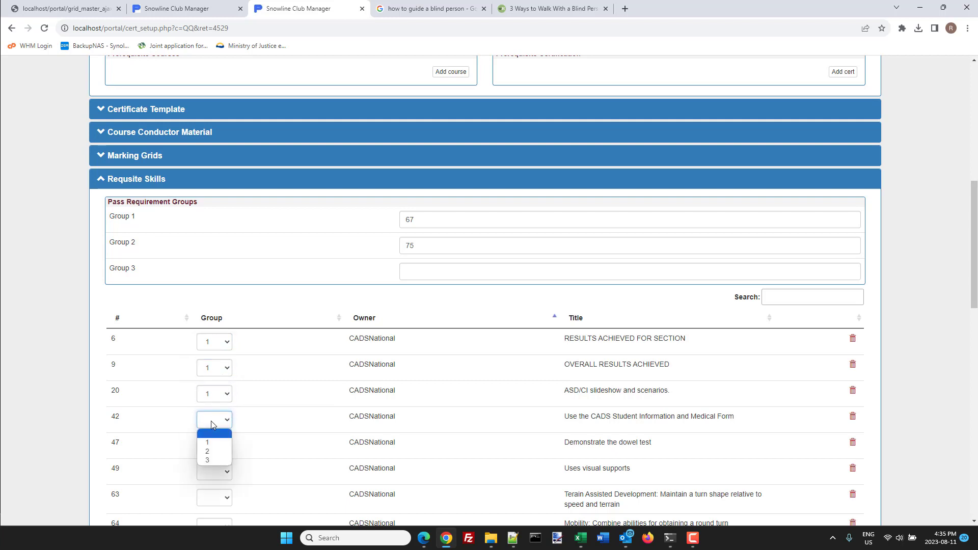
left_click(211, 451)
scroll(275, 377, "down", 2)
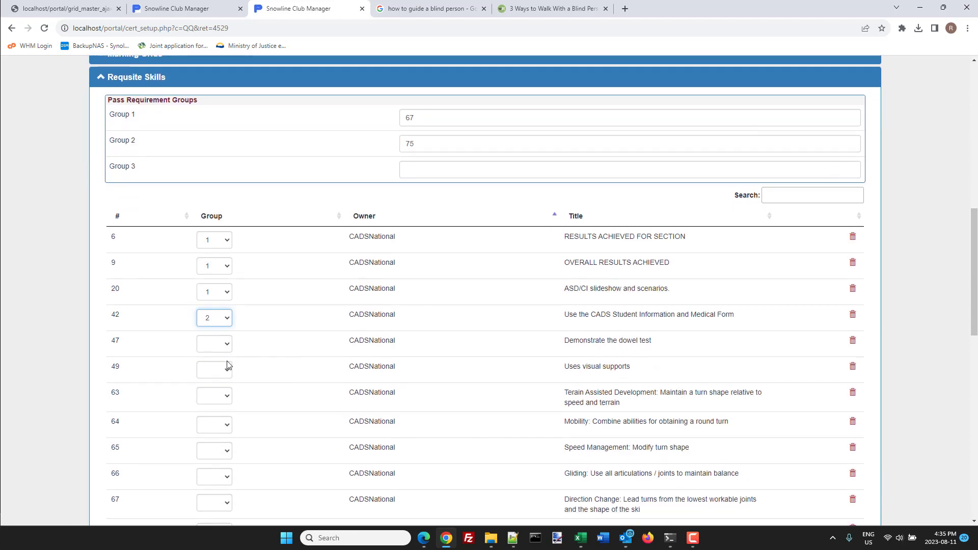
left_click(213, 345)
left_click(214, 379)
left_click(214, 371)
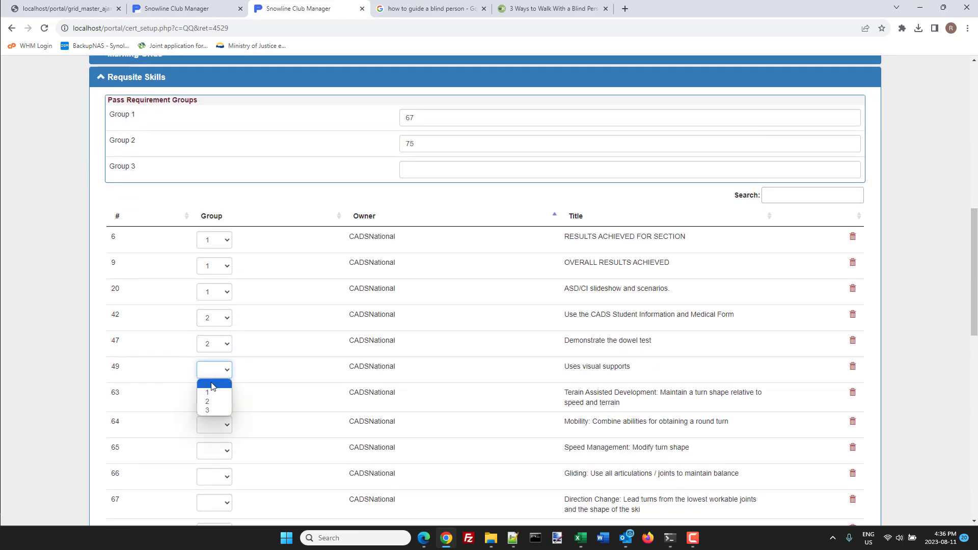
left_click(216, 402)
left_click(213, 400)
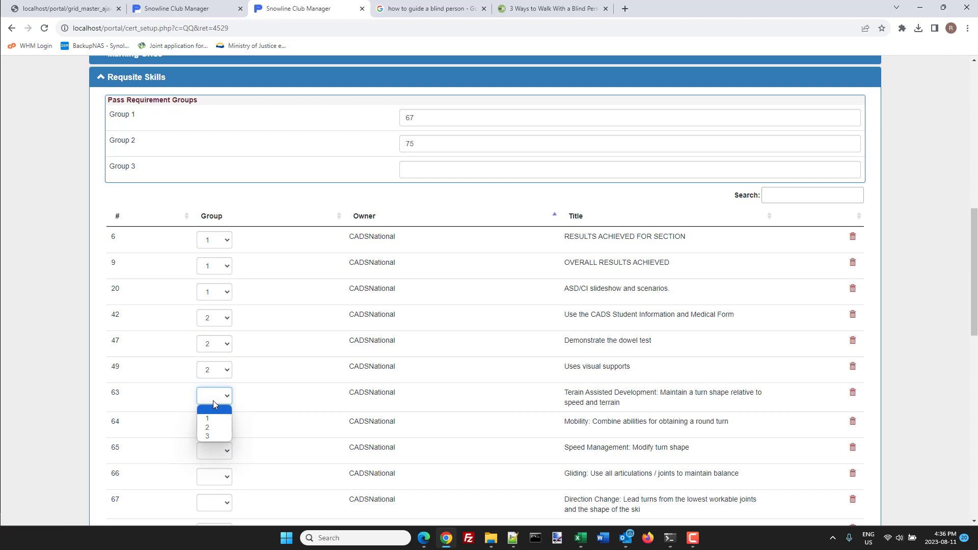
left_click(209, 429)
left_click(52, 384)
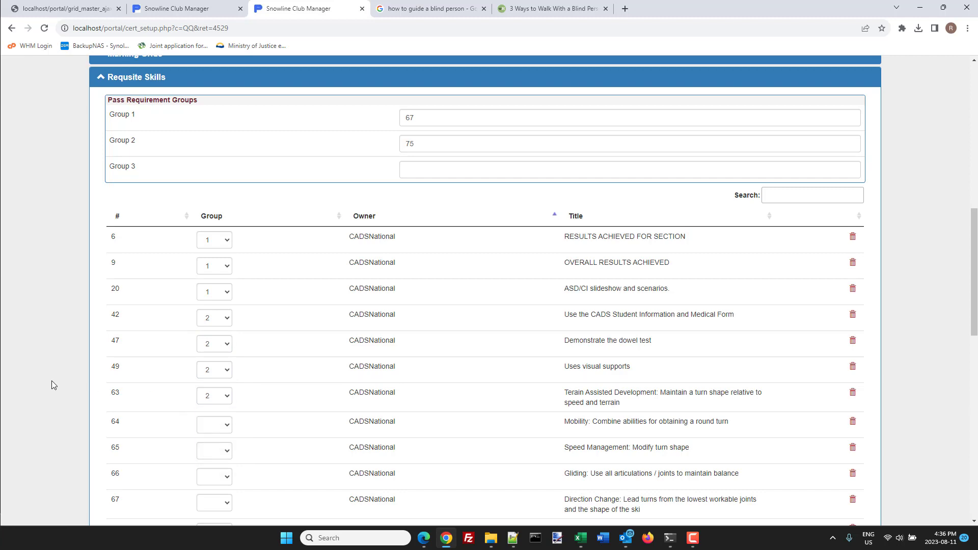
Step: Return to the portal home page and switch to the Silver Star Adaptive Snow Sports (SSASS) club
scroll(52, 384, "up", 10)
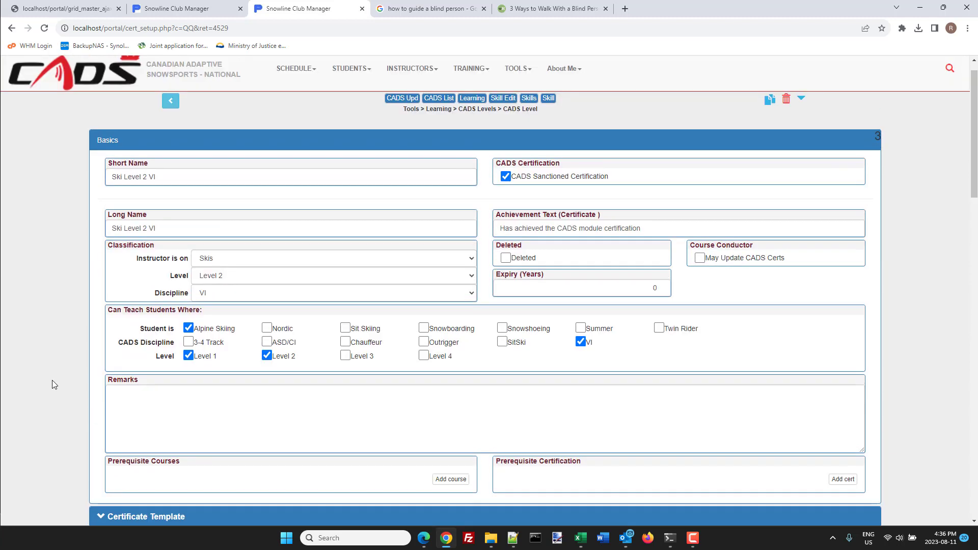
scroll(52, 380, "up", 1)
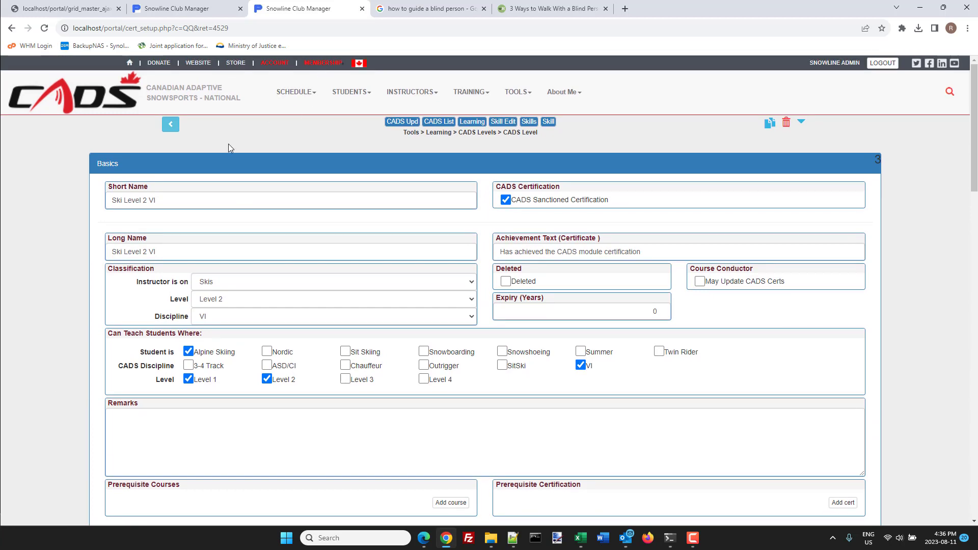
left_click(190, 92)
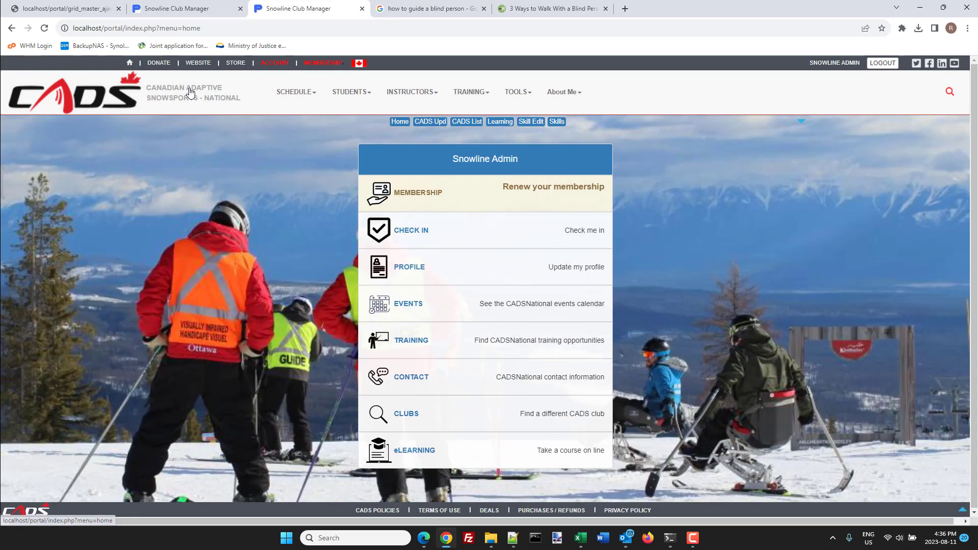
left_click(401, 415)
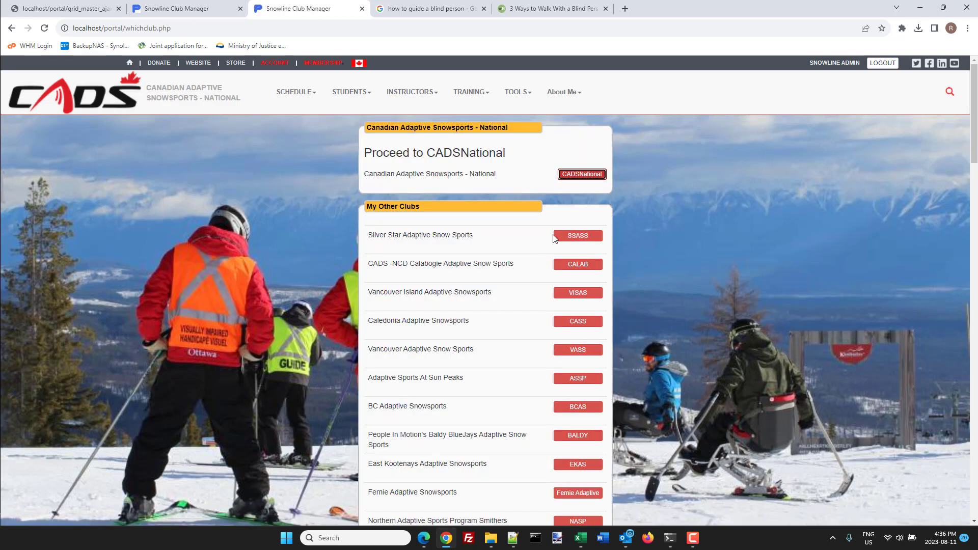
left_click(555, 236)
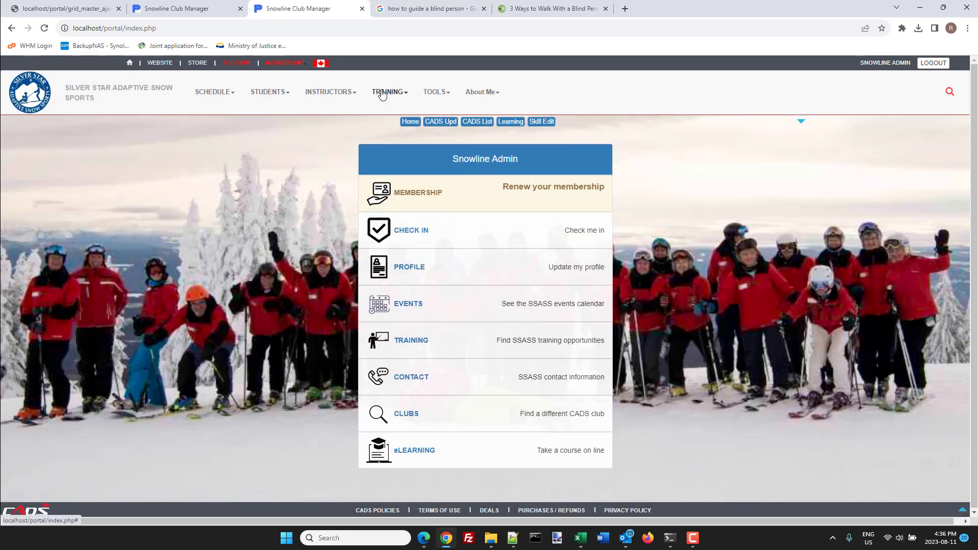
Step: Open the club's training event list and show the events of season 22/23
left_click(382, 95)
left_click(387, 127)
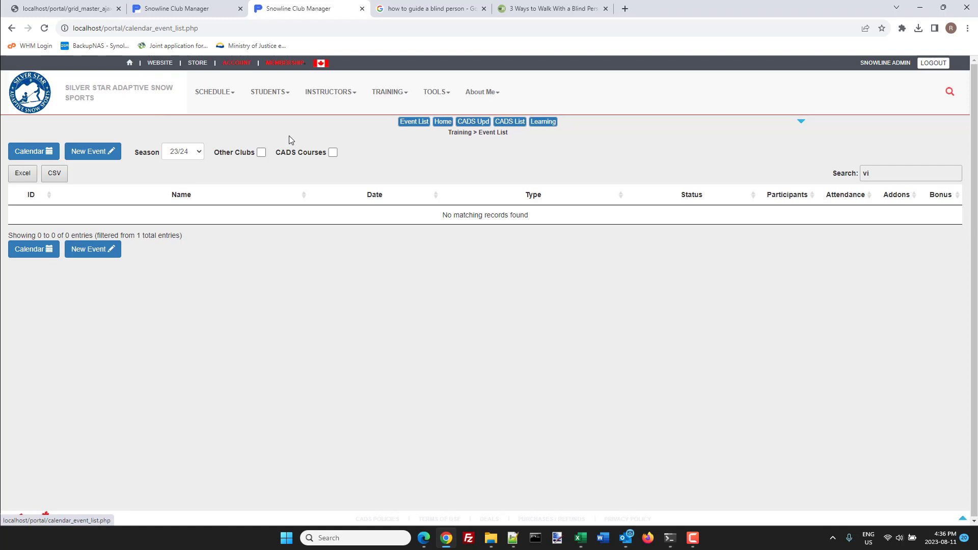
left_click(200, 152)
left_click(184, 185)
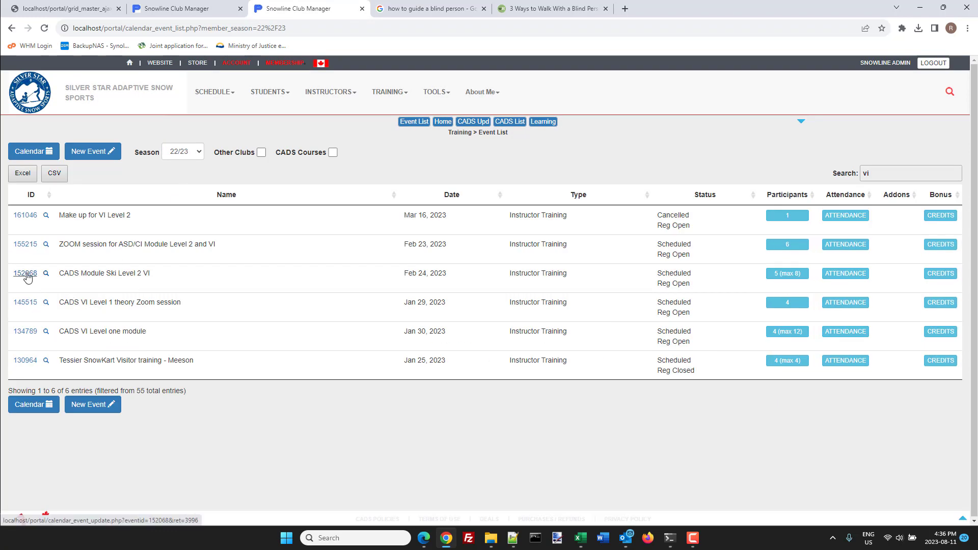
Step: Open the interactive marking grid of the "CADS Module Ski Level 2 VI" event and expand its candidates' group results
left_click(25, 273)
scroll(98, 310, "down", 3)
scroll(99, 310, "down", 2)
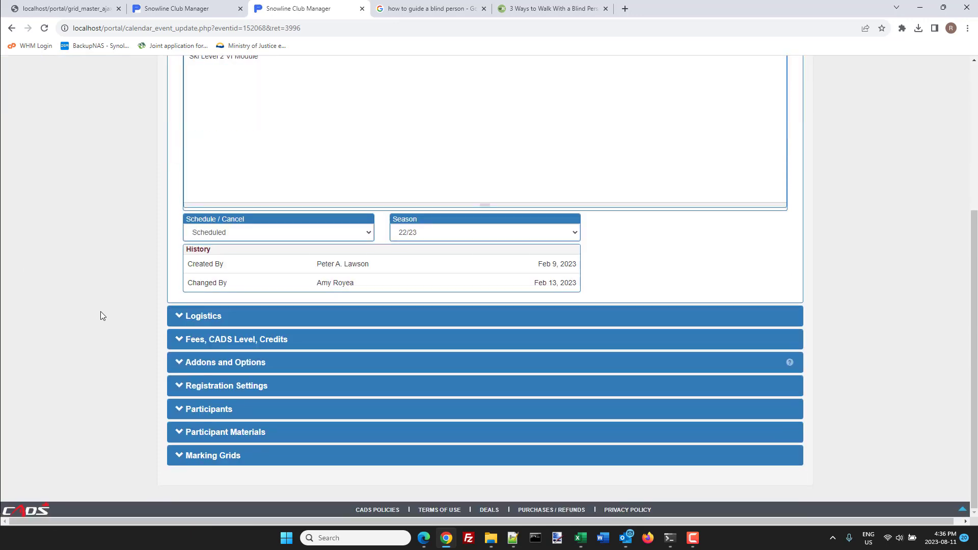
left_click(209, 456)
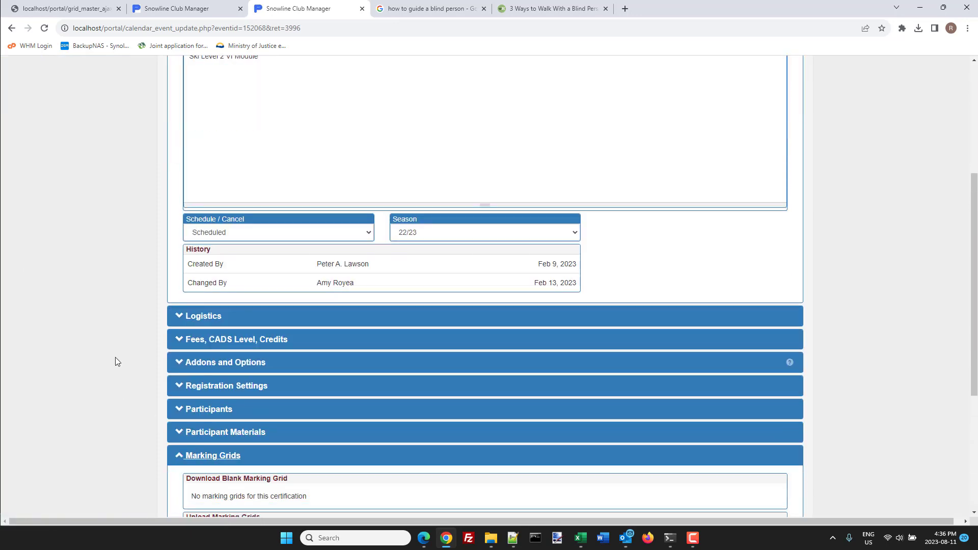
scroll(115, 359, "down", 5)
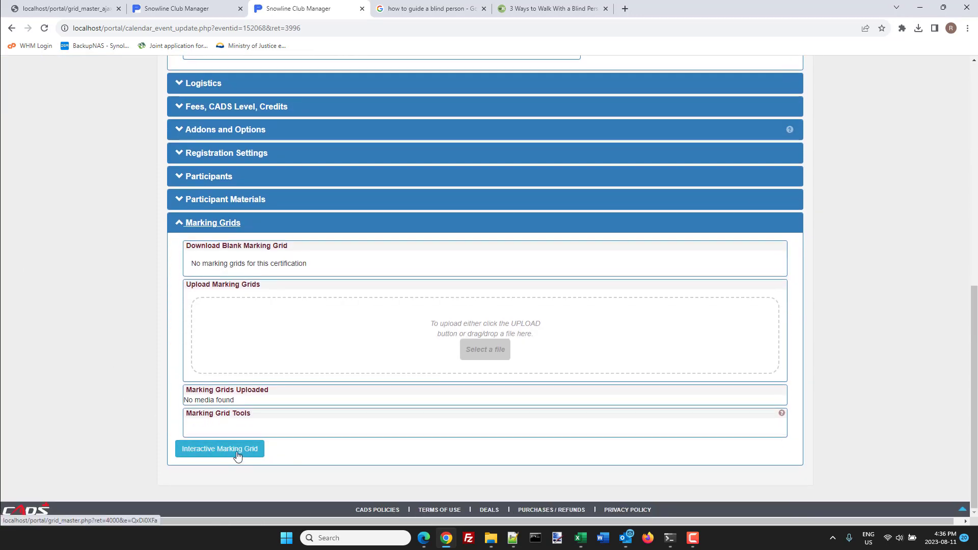
left_click(235, 451)
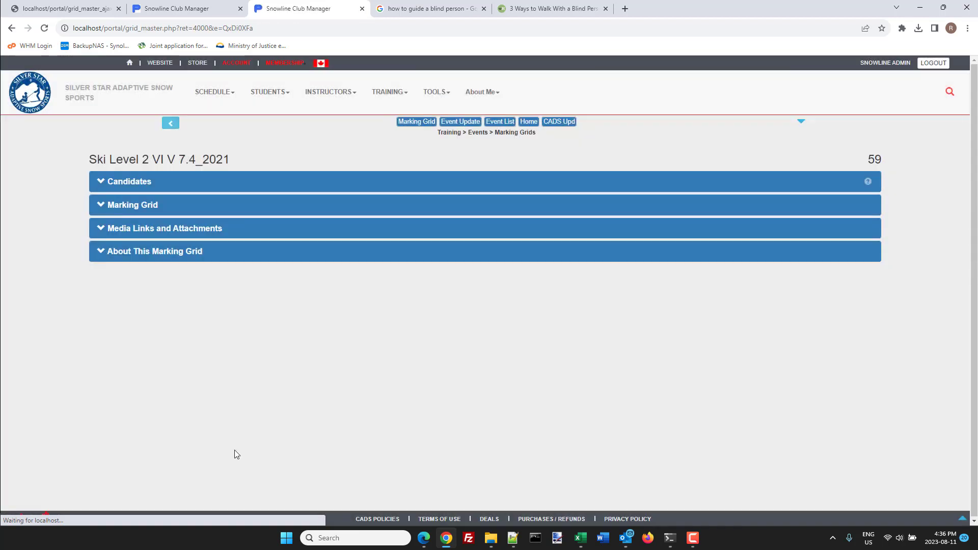
left_click(131, 184)
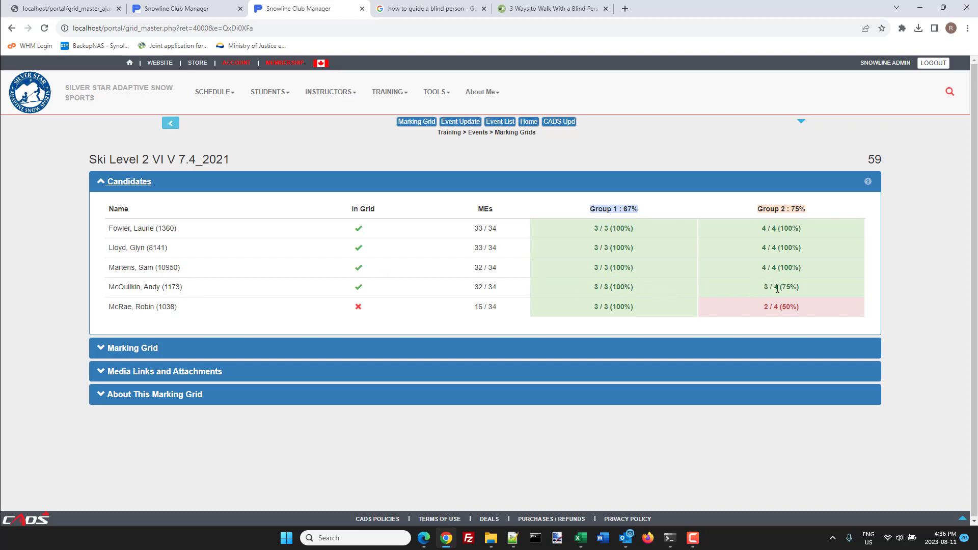
Step: Expand the marking grid and examine which skills in its sections carry group 1 and group 2 tags
left_click(122, 349)
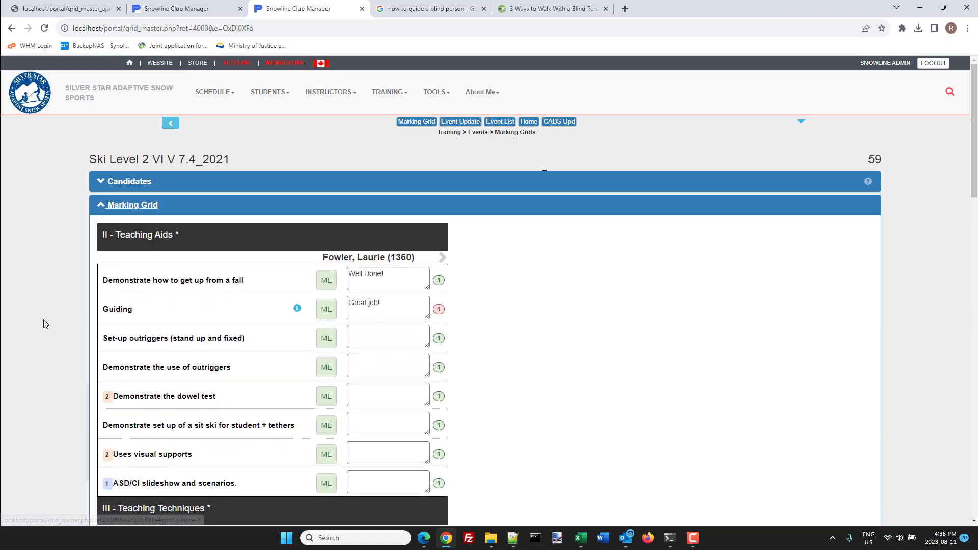
scroll(40, 317, "down", 4)
scroll(39, 318, "down", 15)
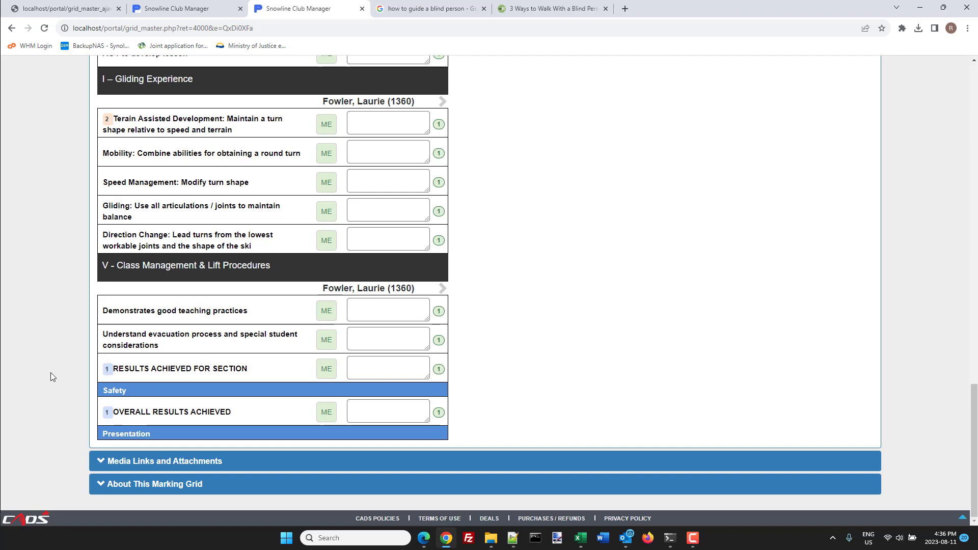
scroll(50, 367, "up", 4)
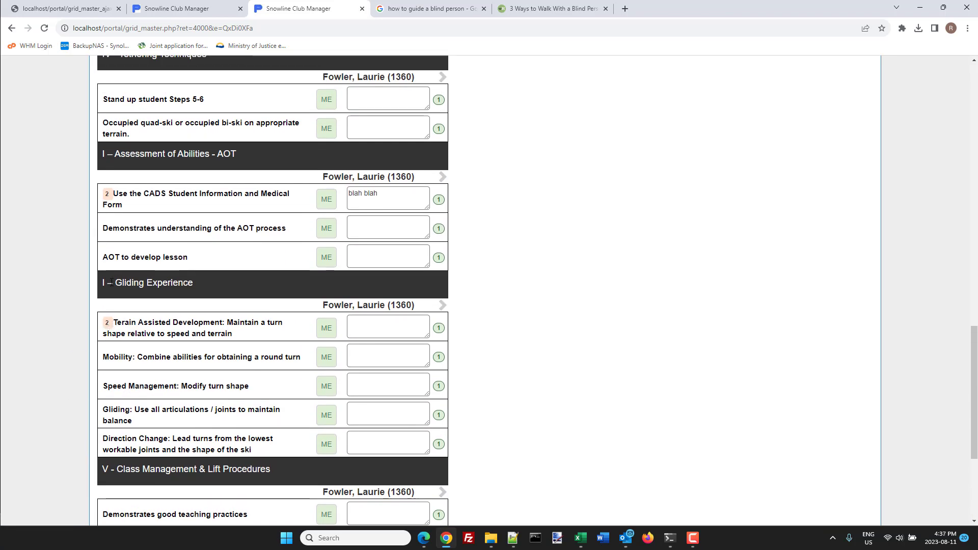
scroll(76, 224, "up", 4)
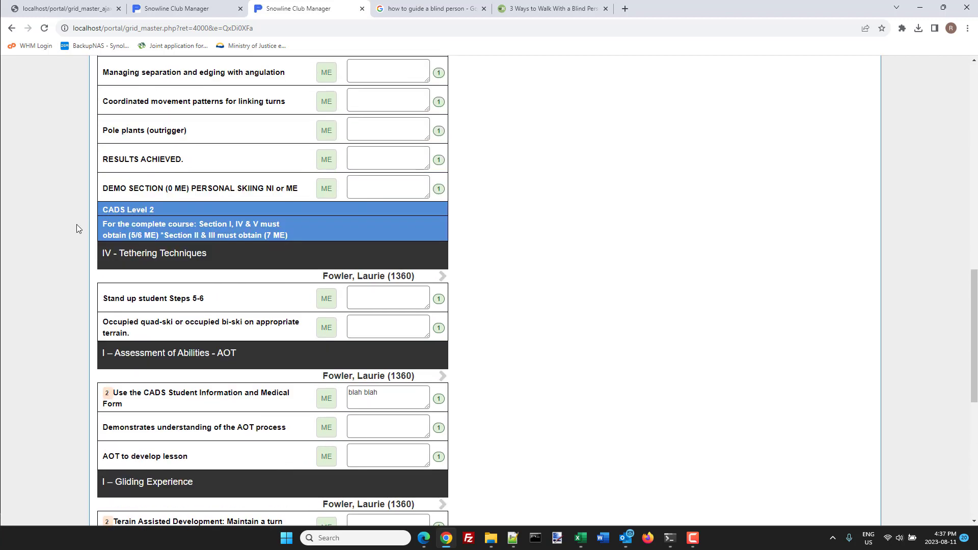
scroll(76, 228, "up", 8)
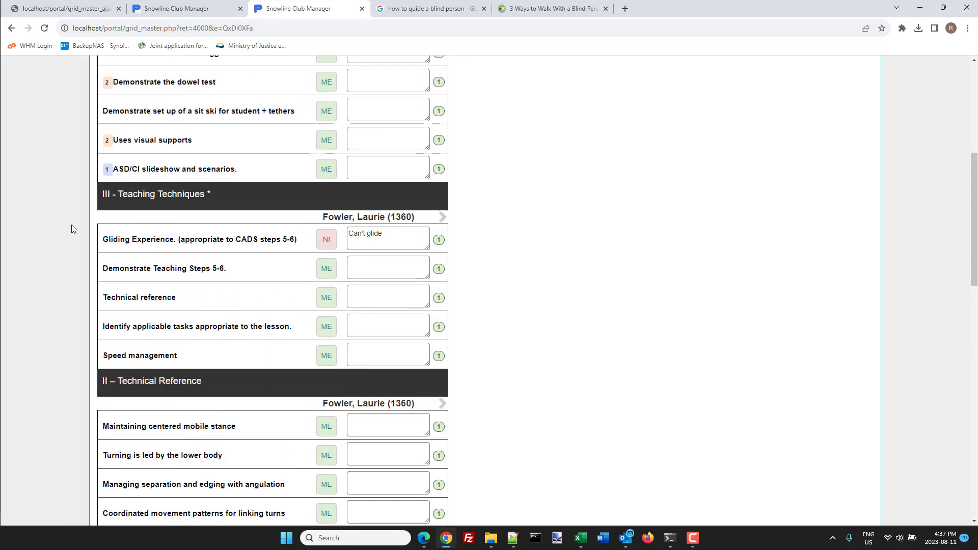
scroll(71, 225, "up", 4)
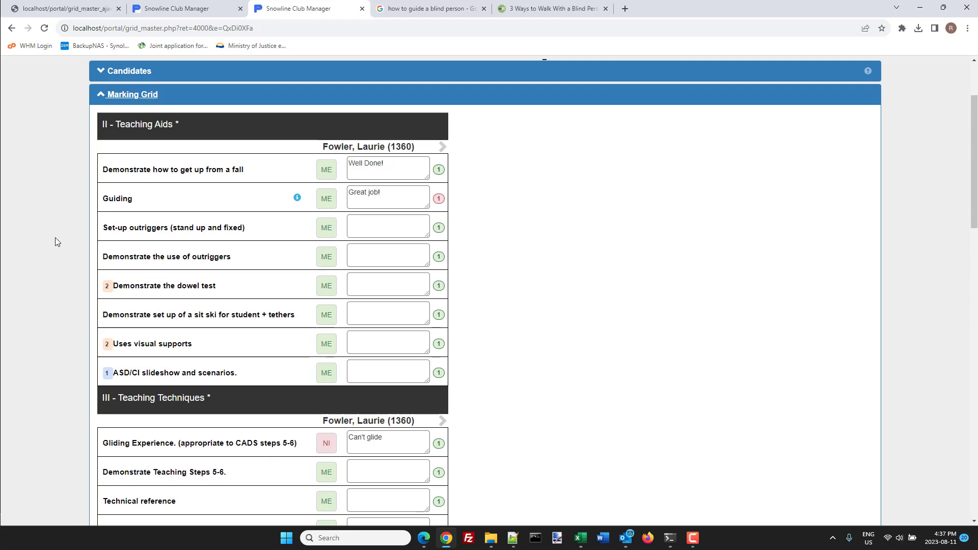
scroll(52, 236, "up", 3)
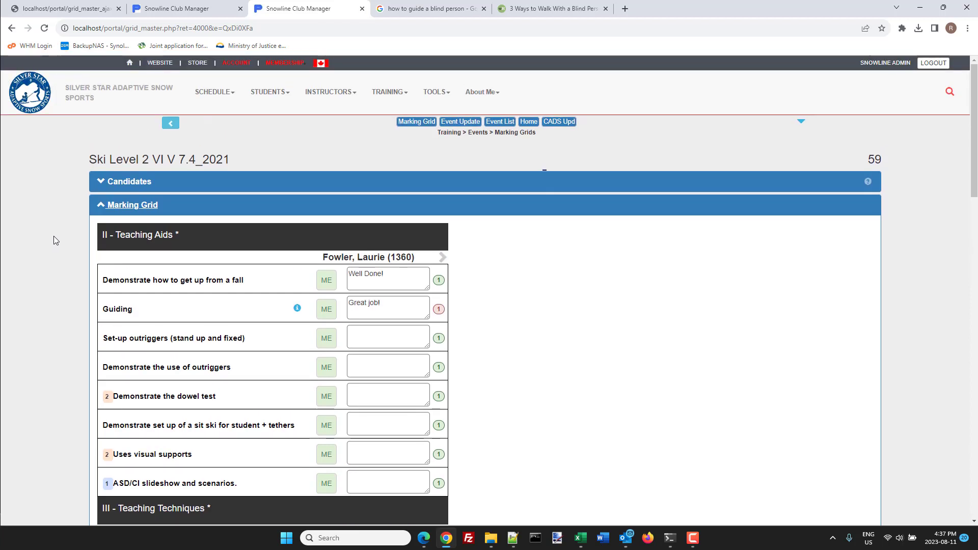